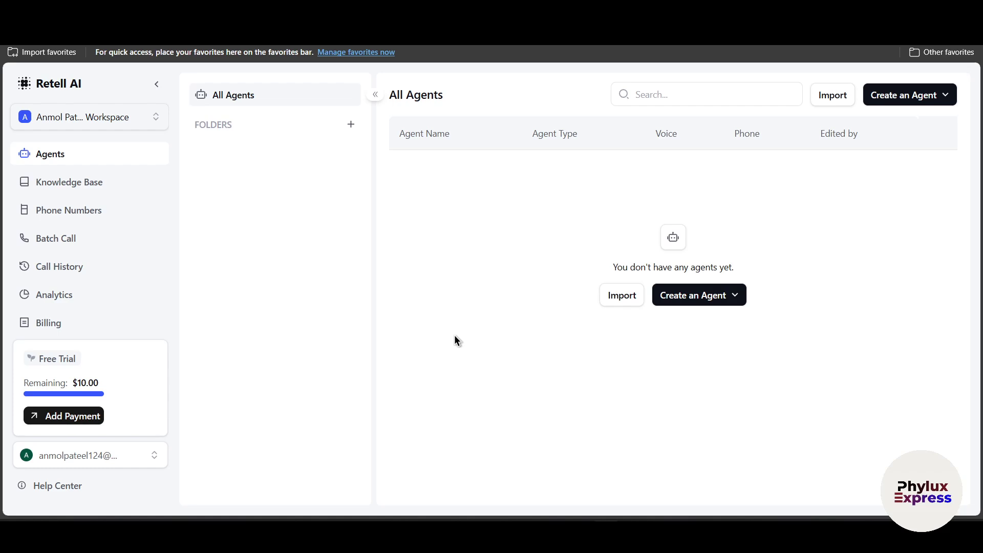
click(703, 295)
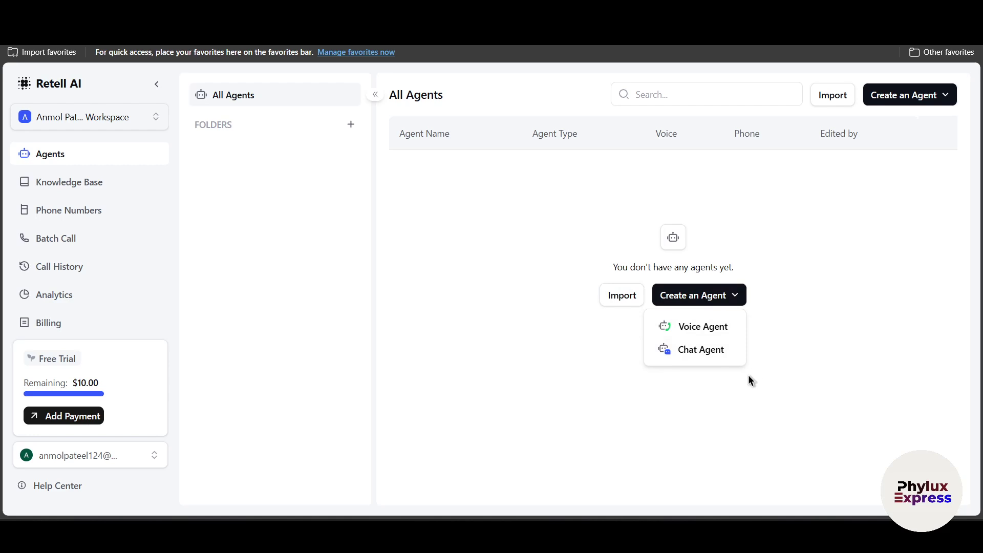
click(800, 401)
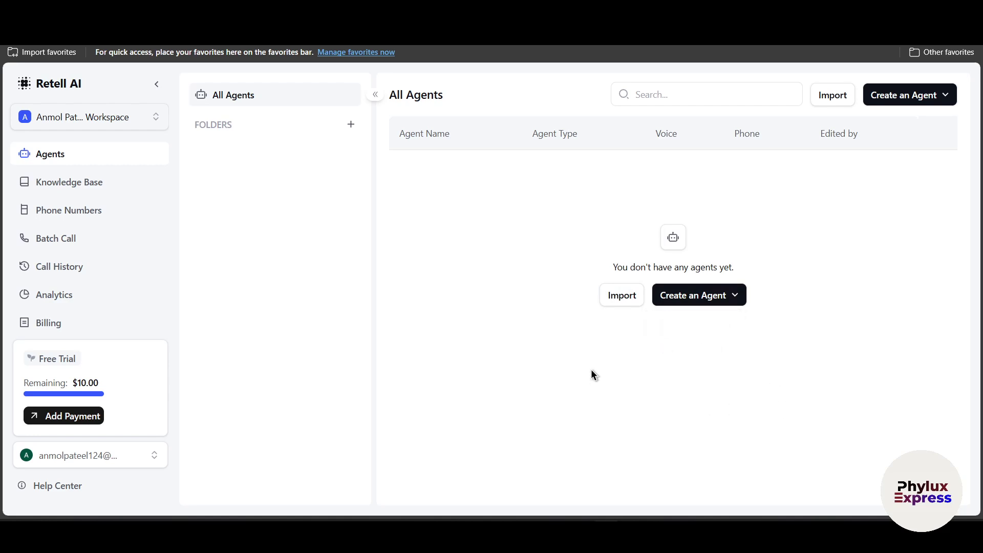
click(666, 10)
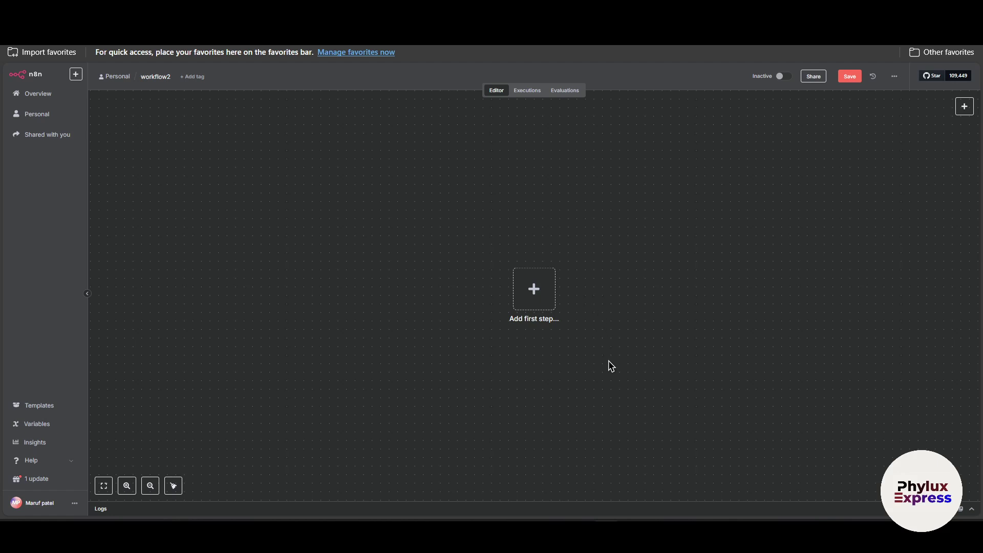
scroll(631, 364, down, 2)
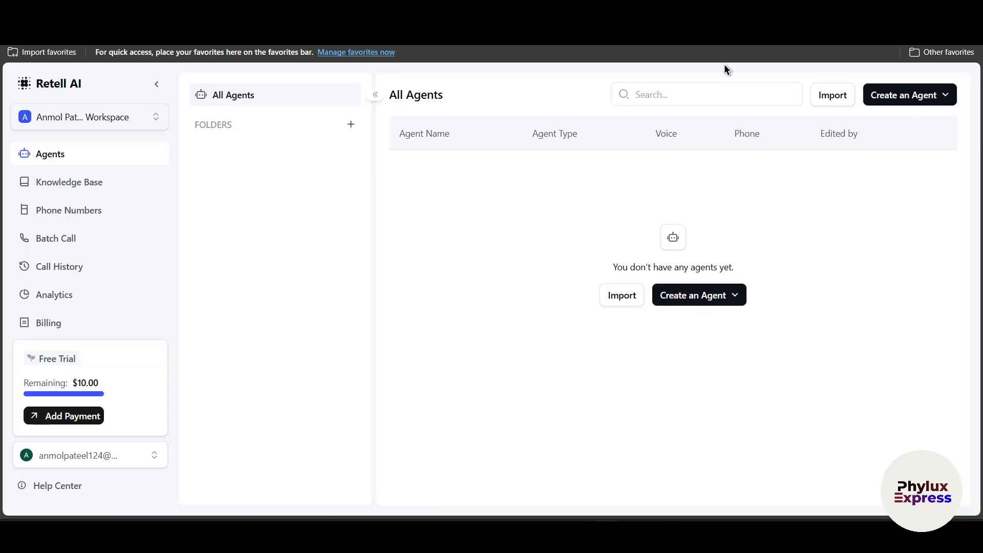
click(708, 299)
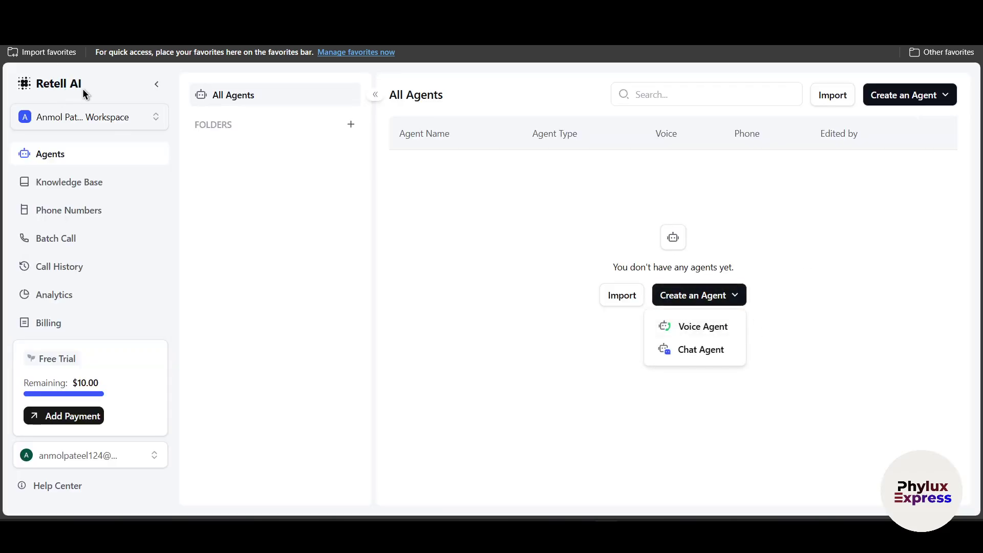
click(493, 307)
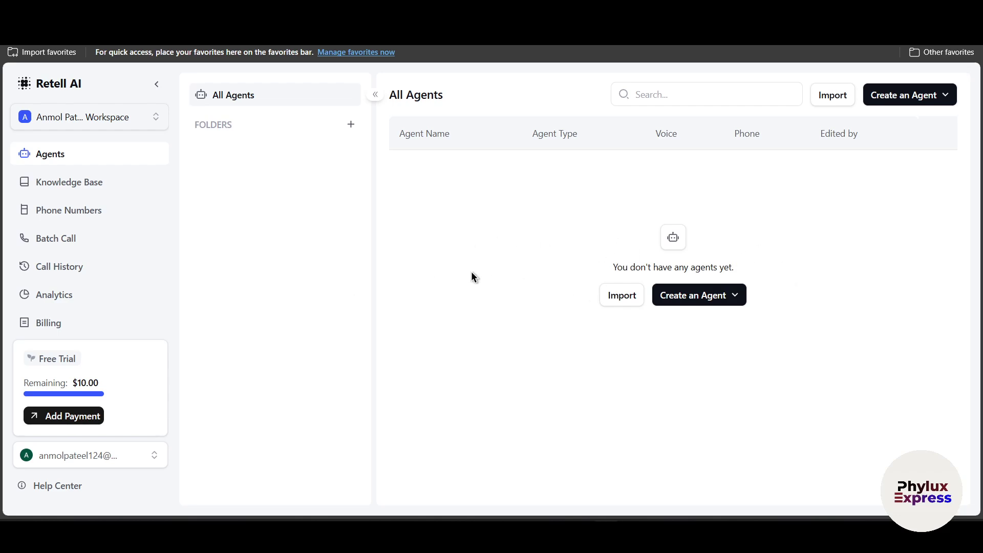
click(720, 299)
click(498, 323)
click(713, 298)
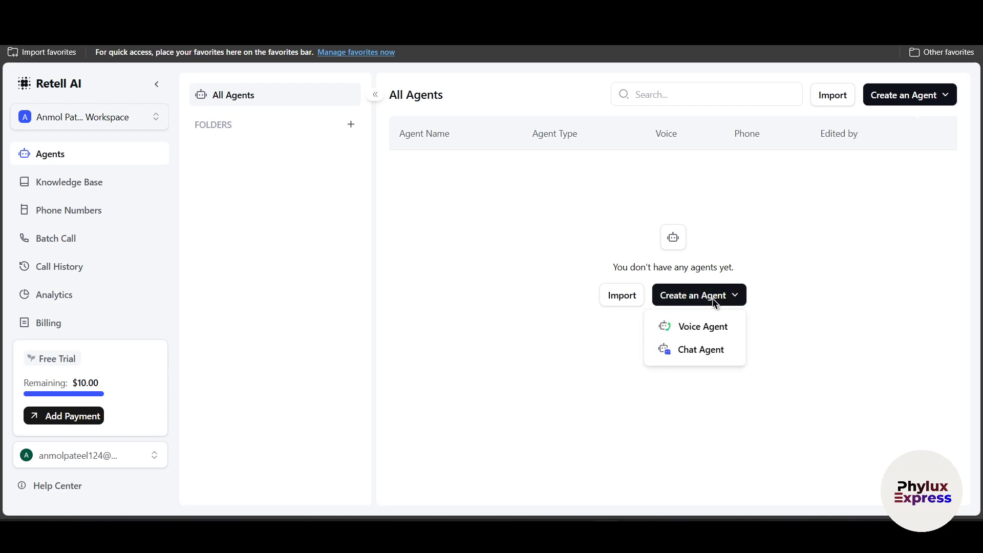
click(722, 336)
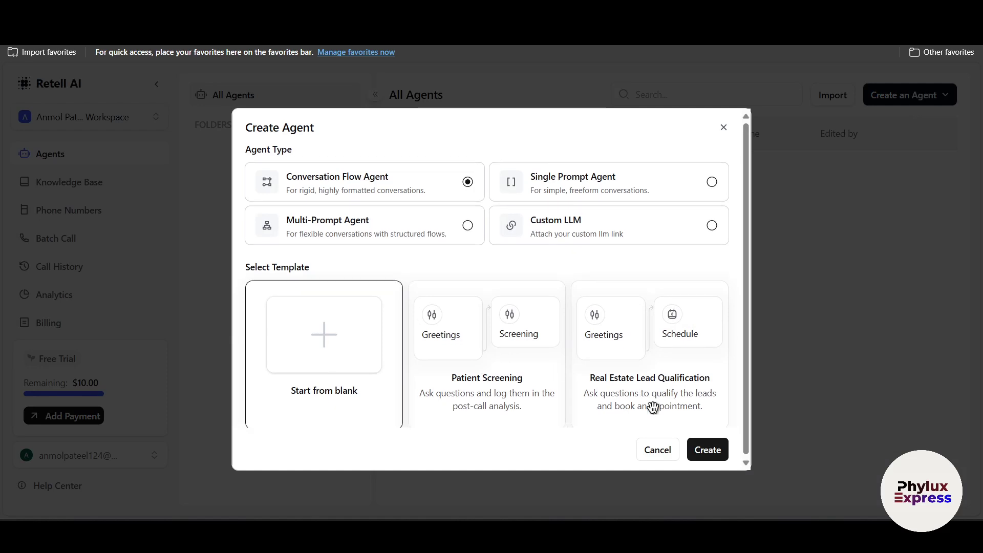
scroll(652, 408, down, 3)
click(724, 128)
Start creating a voice agent of the Conversation Flow type and look through the available templates.
click(715, 296)
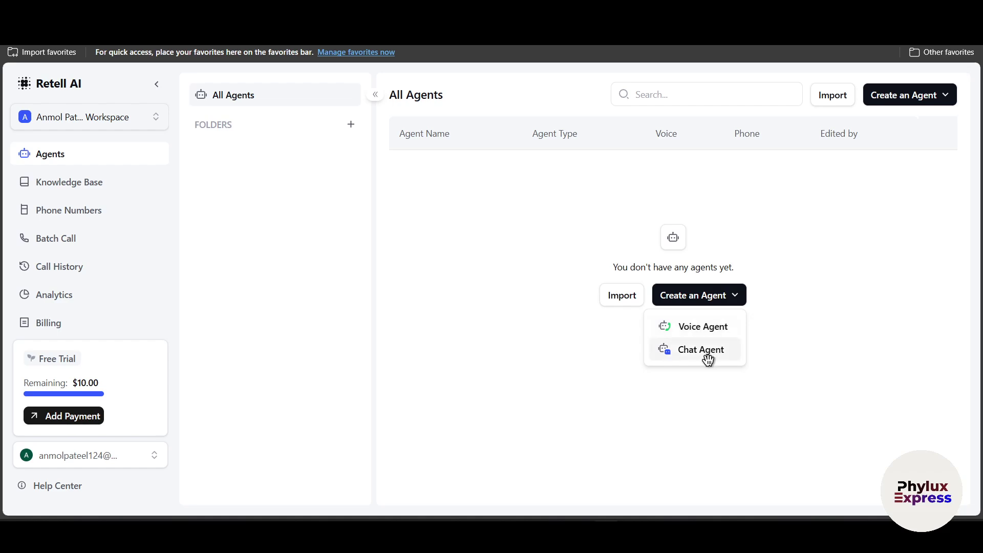
click(724, 328)
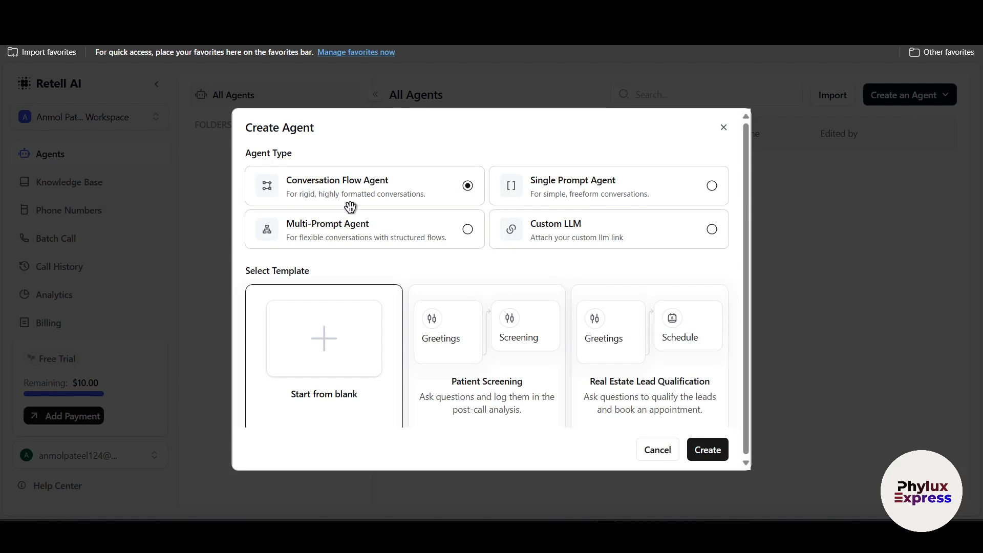
drag(226, 158, 416, 167)
click(251, 153)
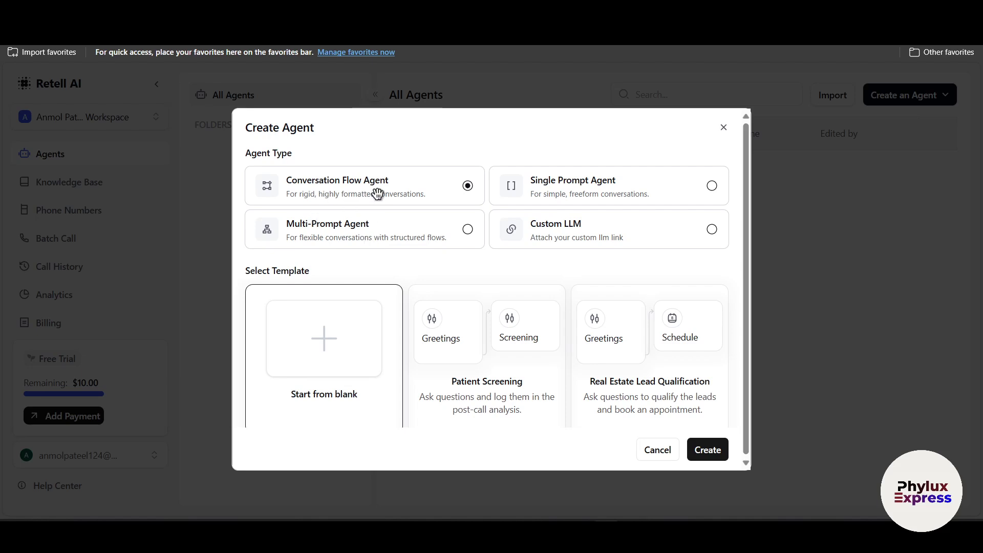
scroll(471, 376, down, 1)
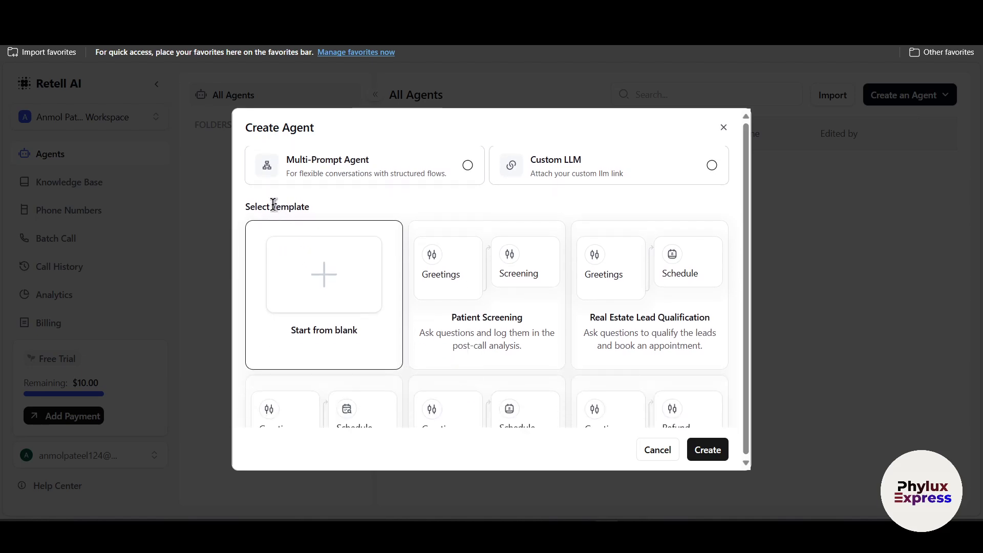
double_click(273, 205)
scroll(512, 379, down, 5)
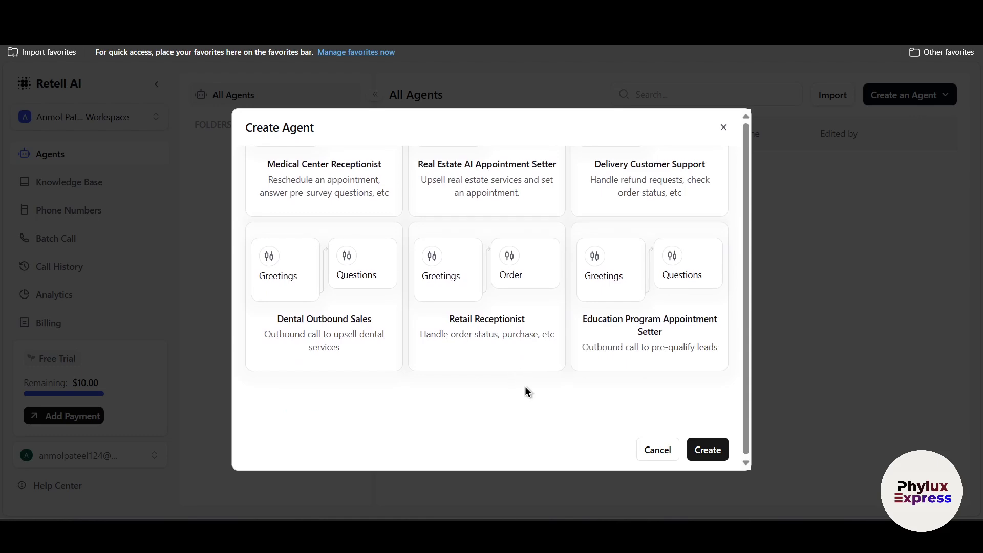
scroll(526, 392, up, 4)
scroll(523, 391, down, 2)
scroll(502, 342, up, 2)
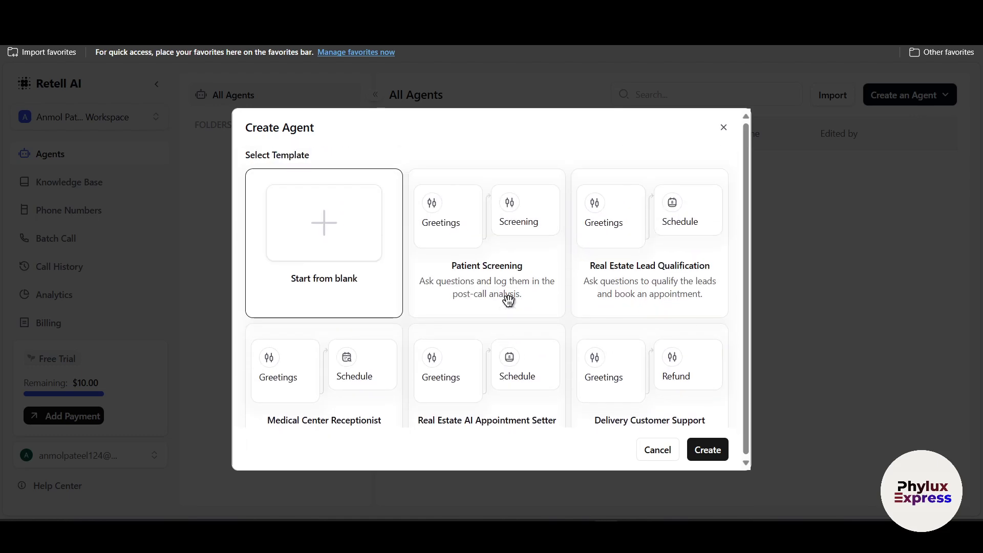
Create the conversation flow agent from the Delivery Customer Support template.
click(509, 299)
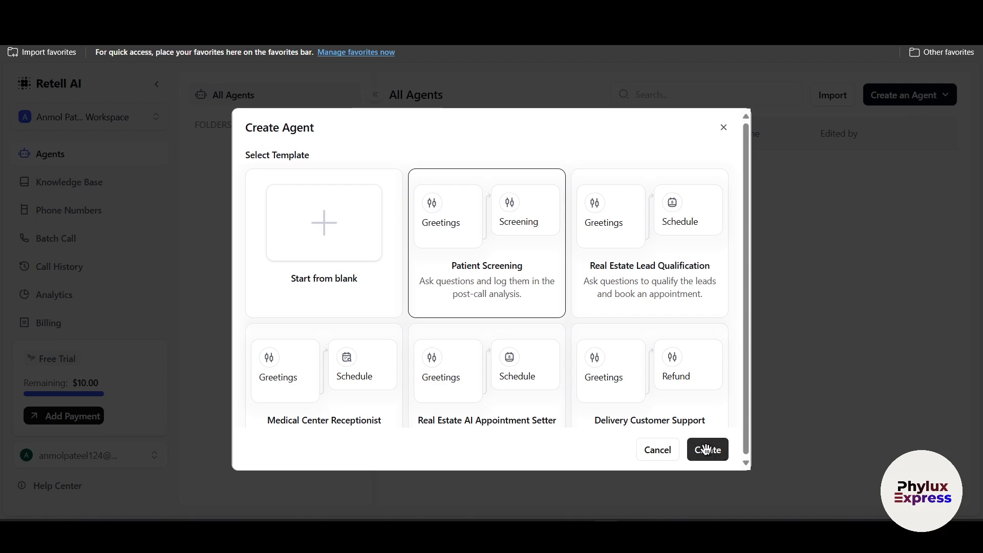
scroll(707, 379, down, 2)
click(712, 319)
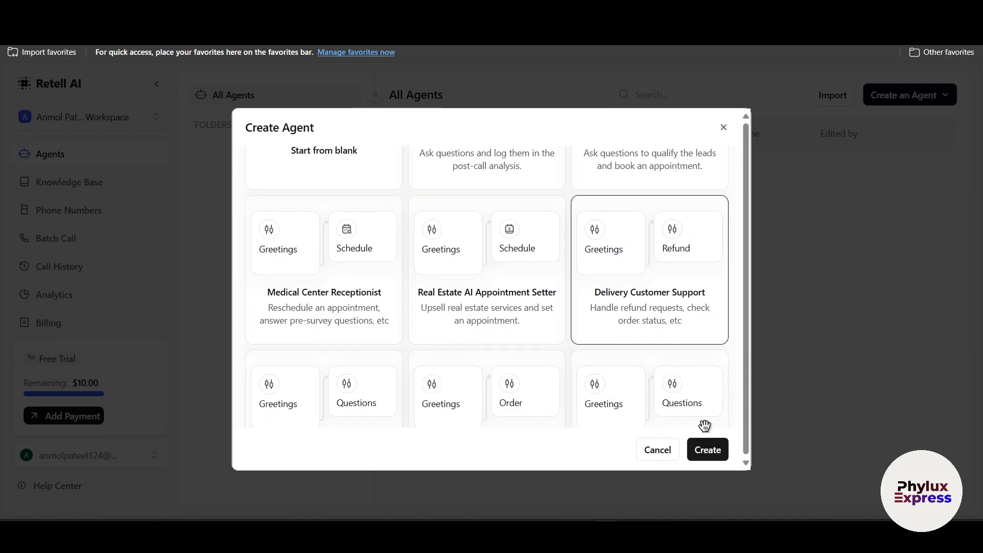
click(707, 451)
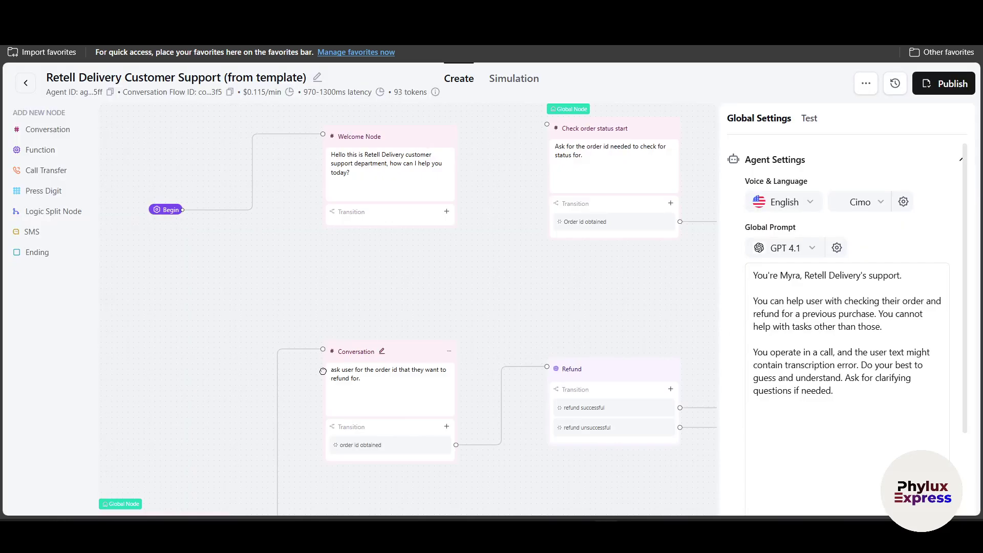
Publish the delivery support agent without an inbound or outbound phone number and return to the list of all agents.
scroll(327, 437, down, 4)
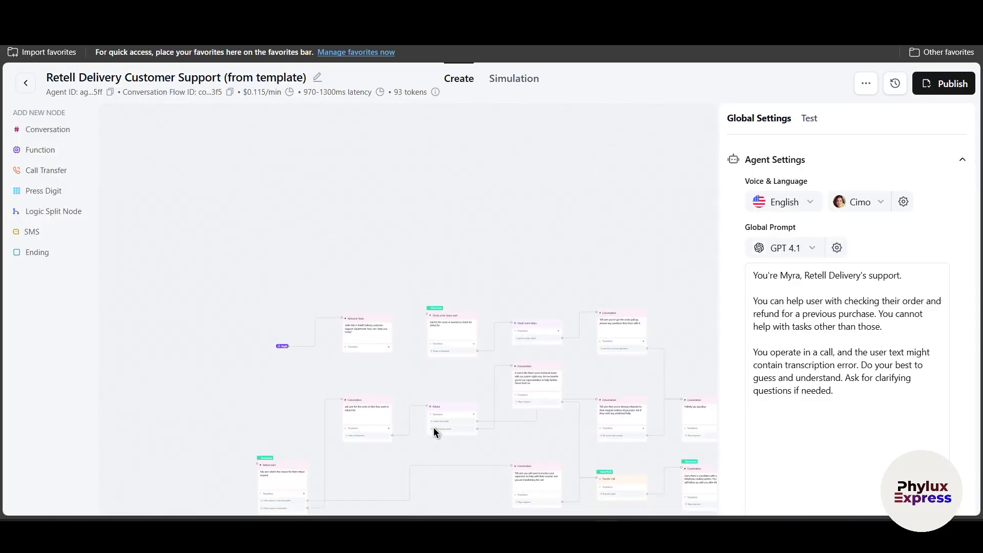
scroll(434, 430, up, 2)
scroll(221, 355, up, 3)
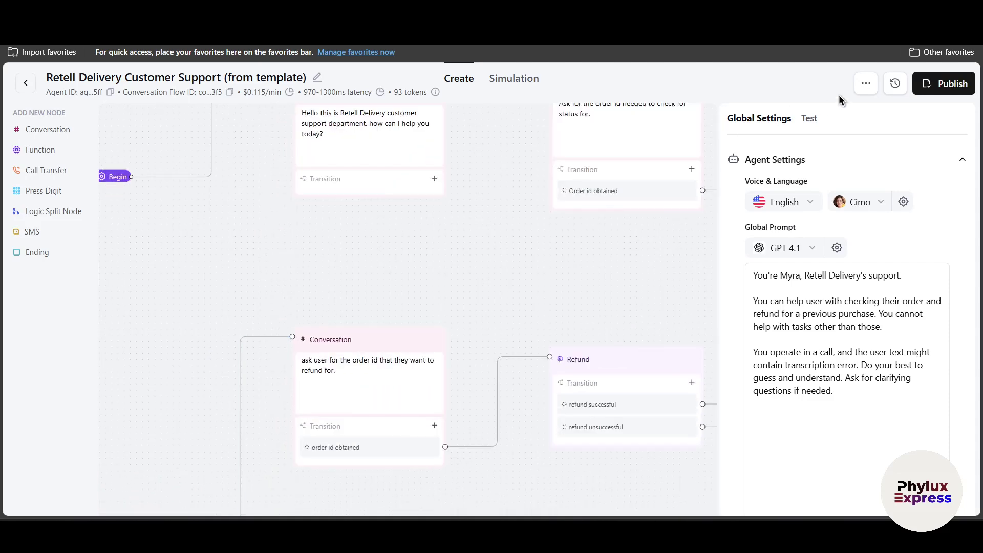
click(949, 88)
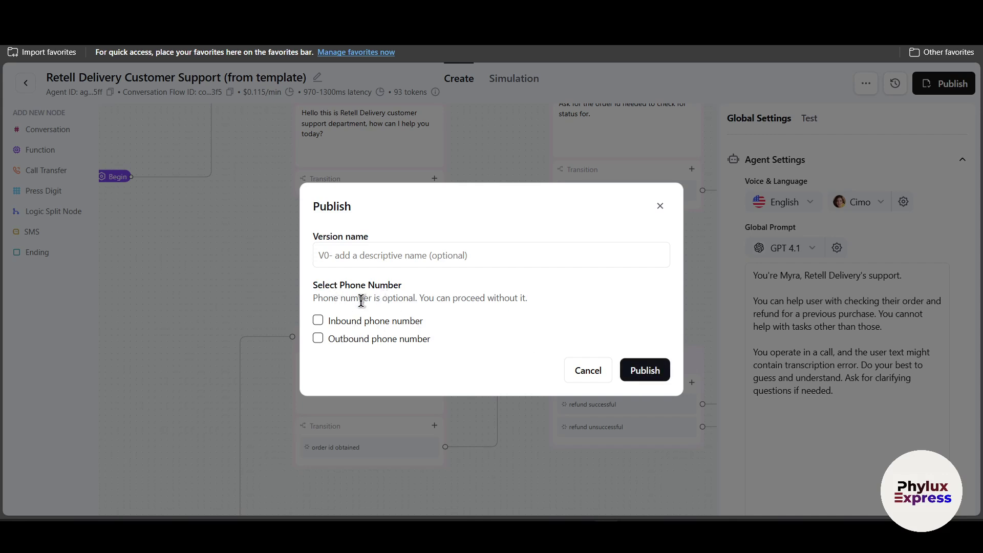
click(318, 321)
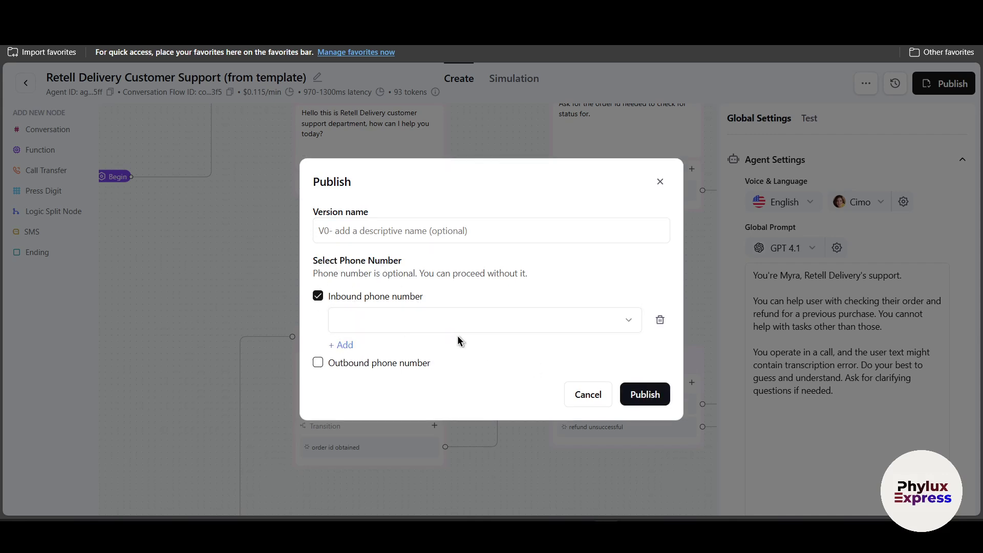
click(319, 364)
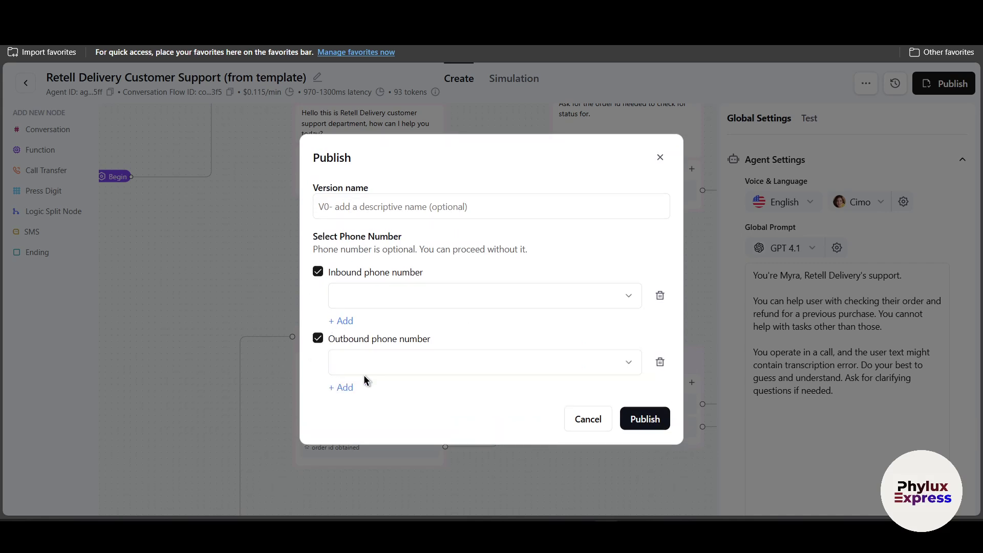
click(317, 338)
click(318, 297)
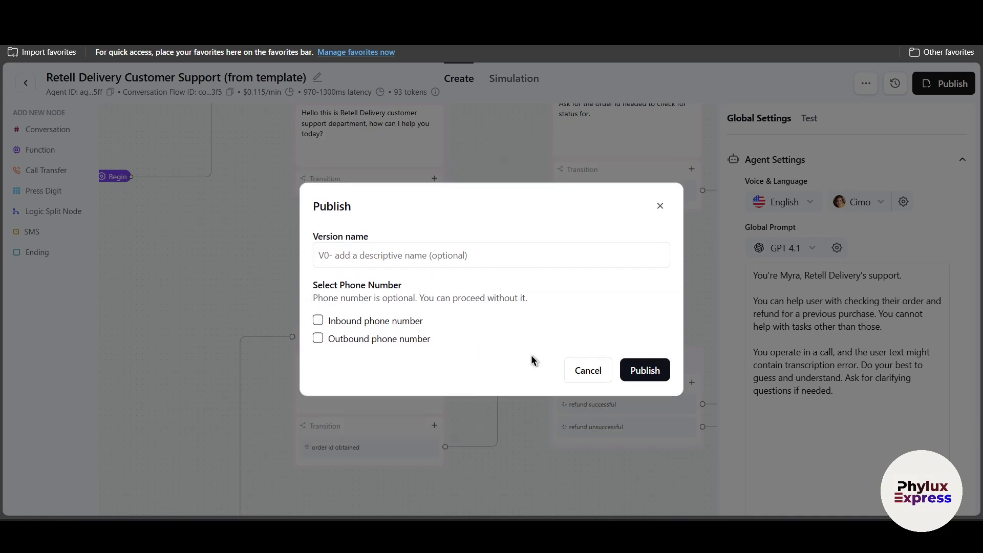
click(659, 374)
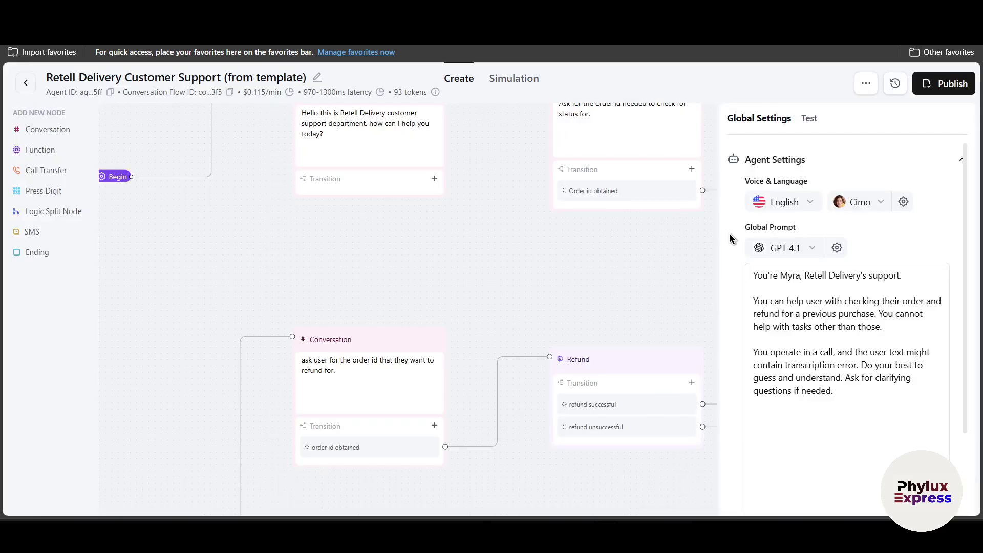
click(20, 86)
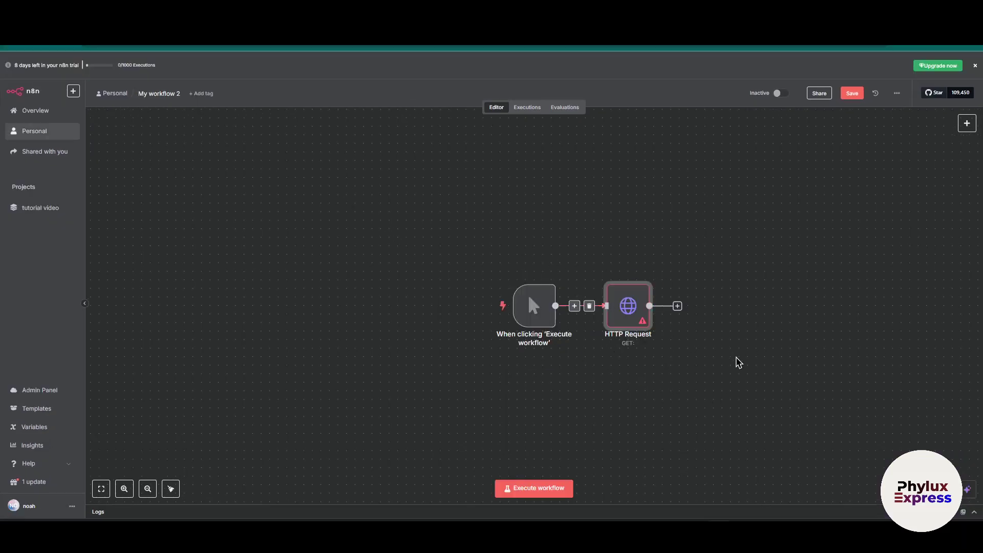
mouse_move(633, 276)
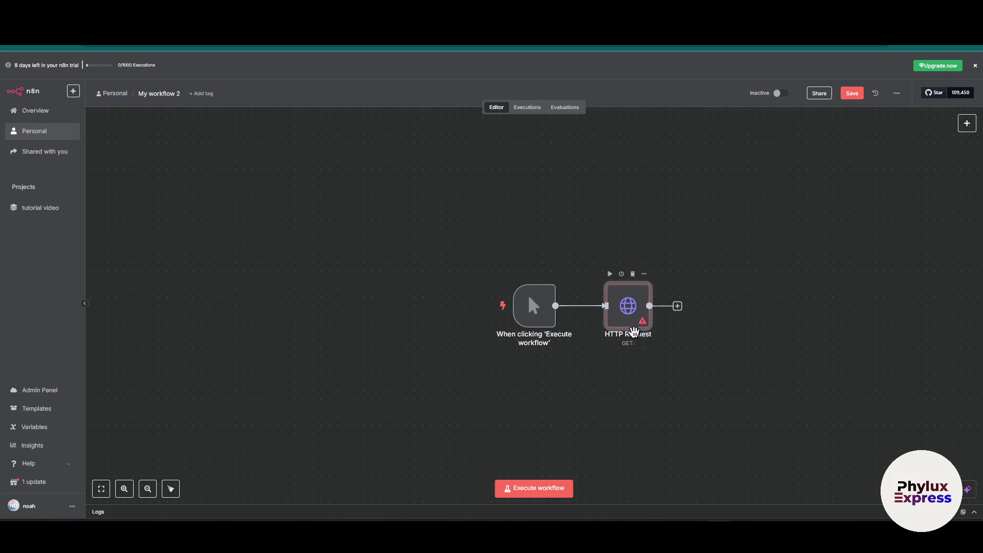
double_click(630, 314)
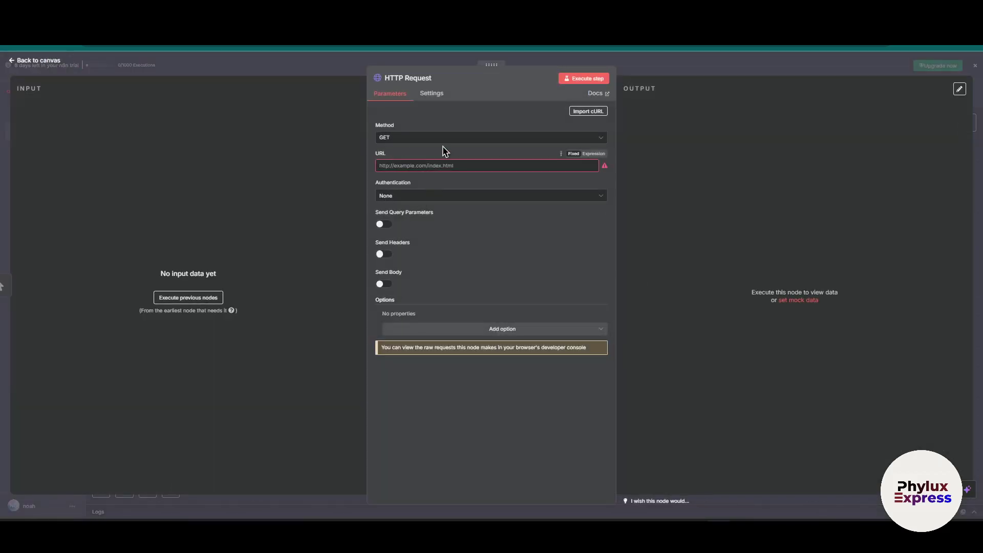
click(441, 165)
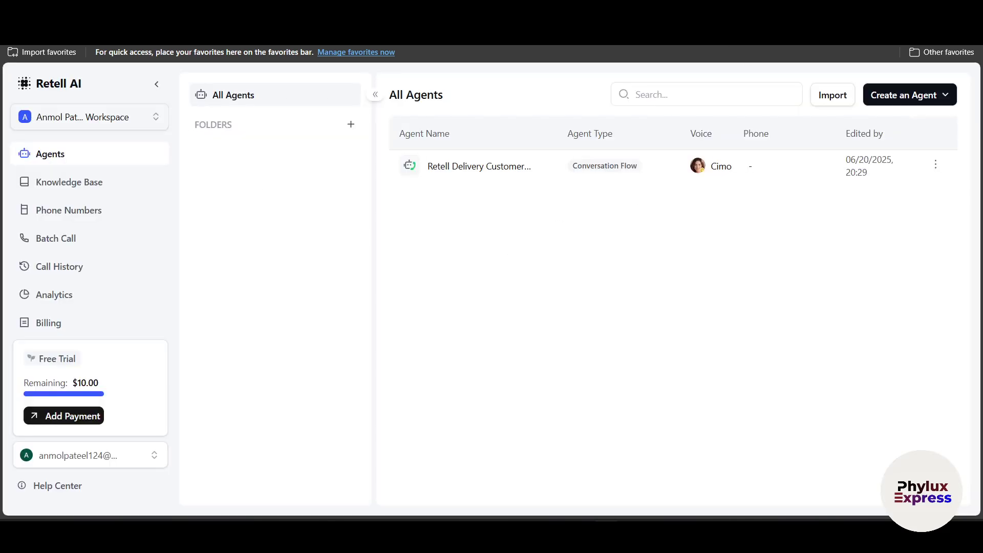
key(ctrl+l)
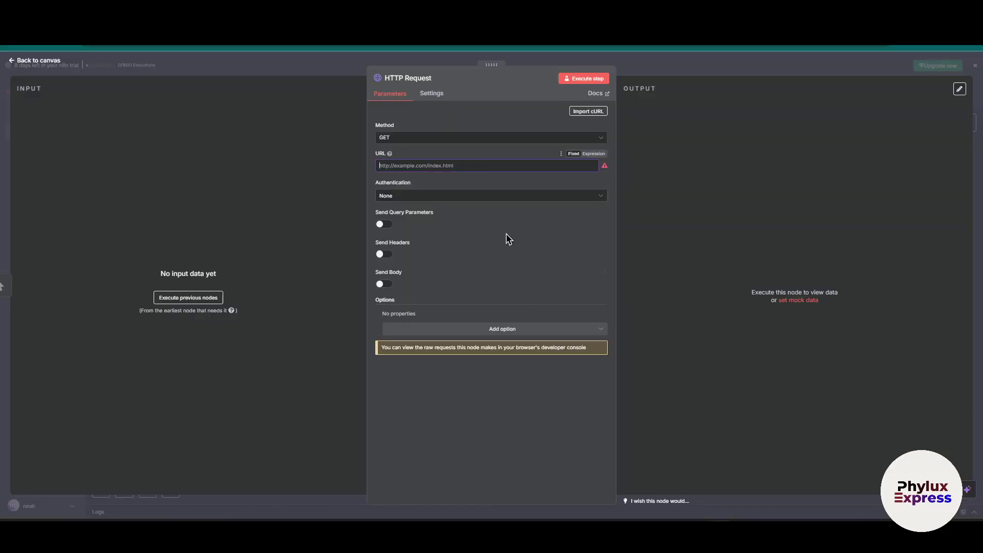
text(https://dashboard.retellai.com/)
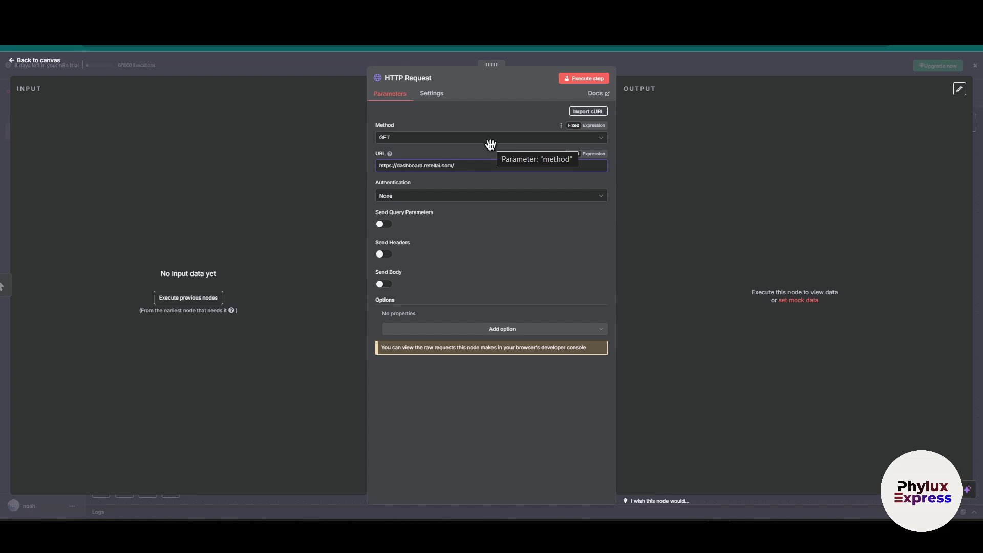
text(api/v1)
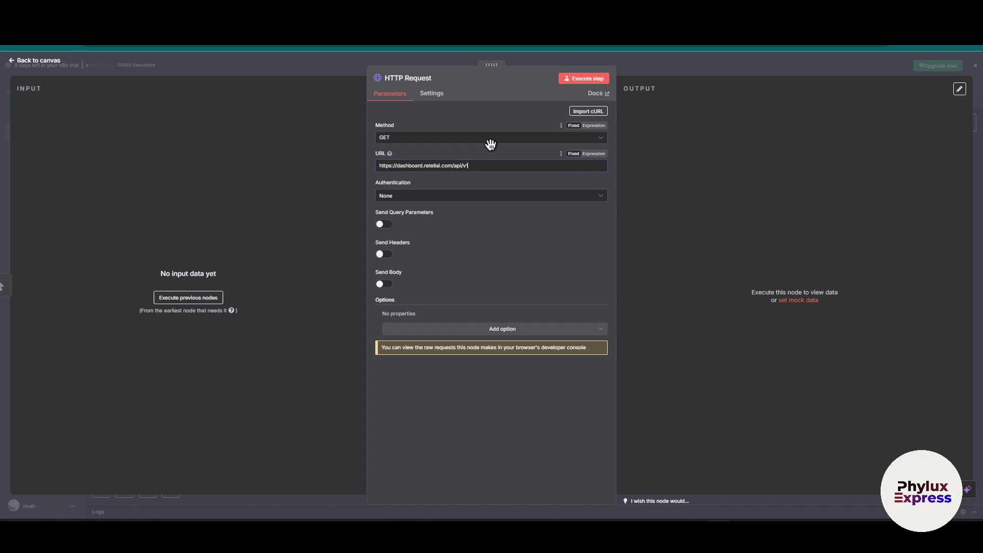
Keep the HTTP Request node's authentication at None and enable sending headers.
click(442, 189)
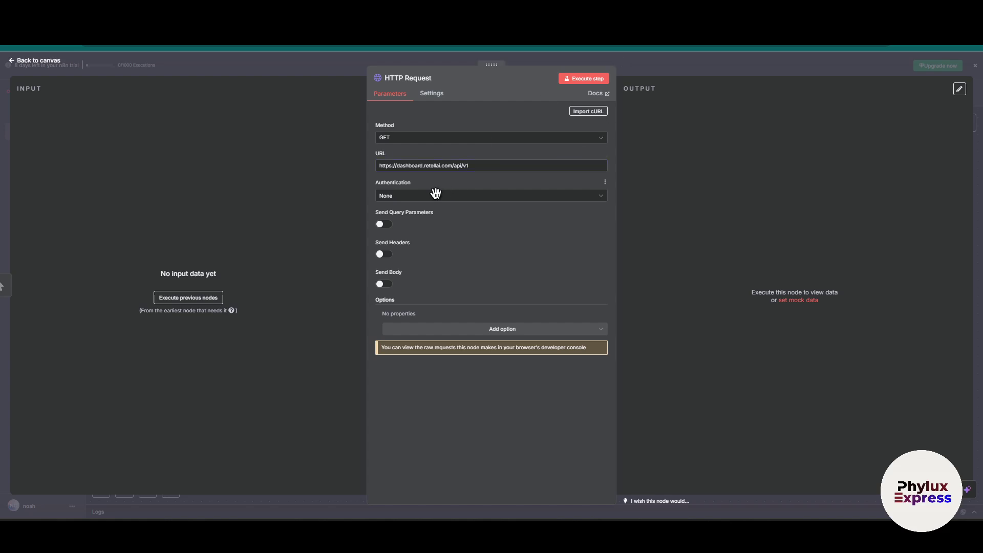
click(435, 198)
click(421, 219)
click(380, 254)
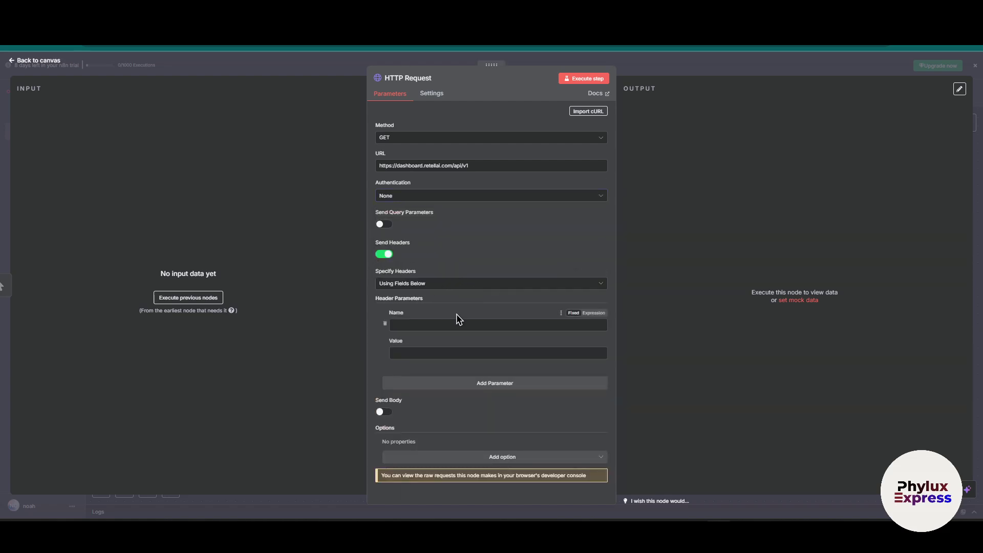
Fill in the header parameter with the name Authentication and the value Bearer.
click(400, 351)
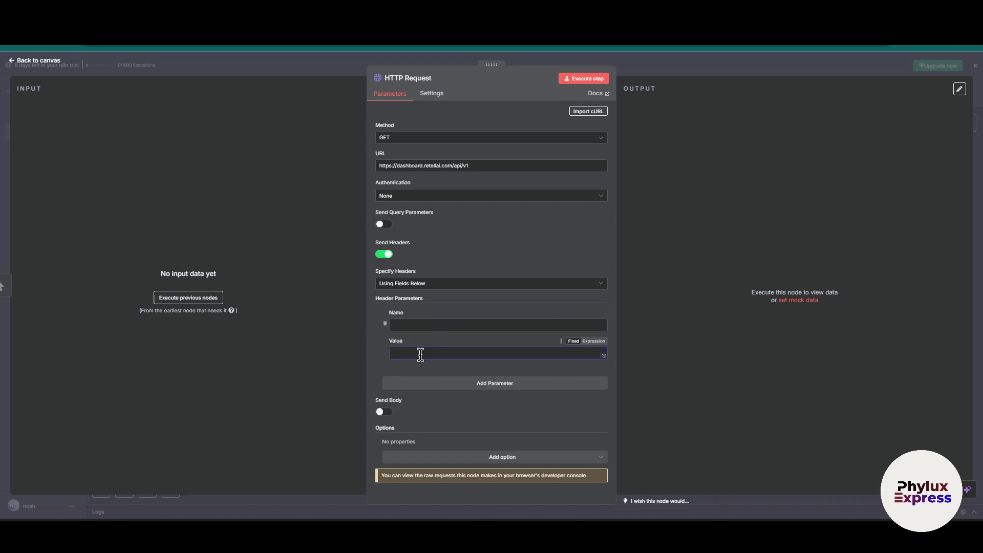
click(406, 326)
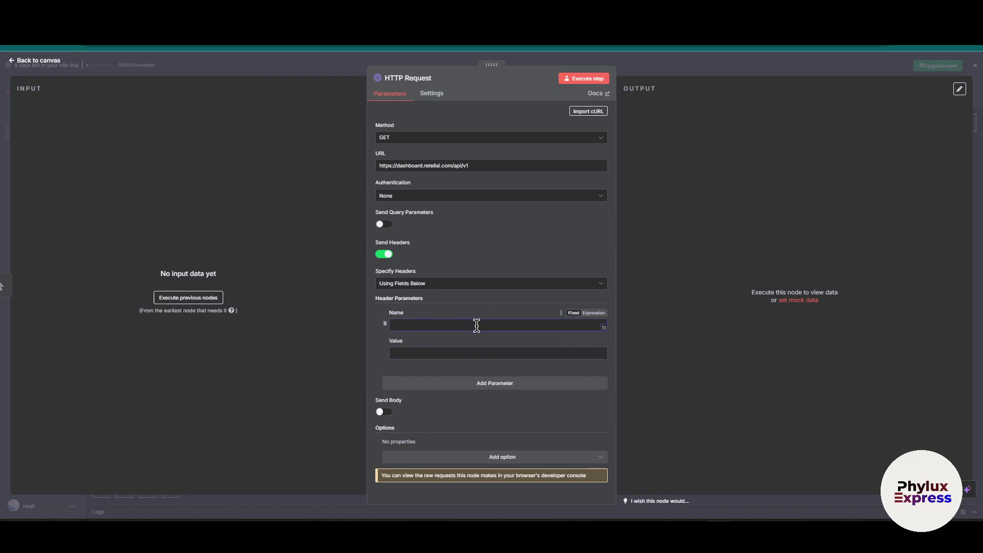
text(Authentication)
key(Tab)
text(Bearer)
click(457, 326)
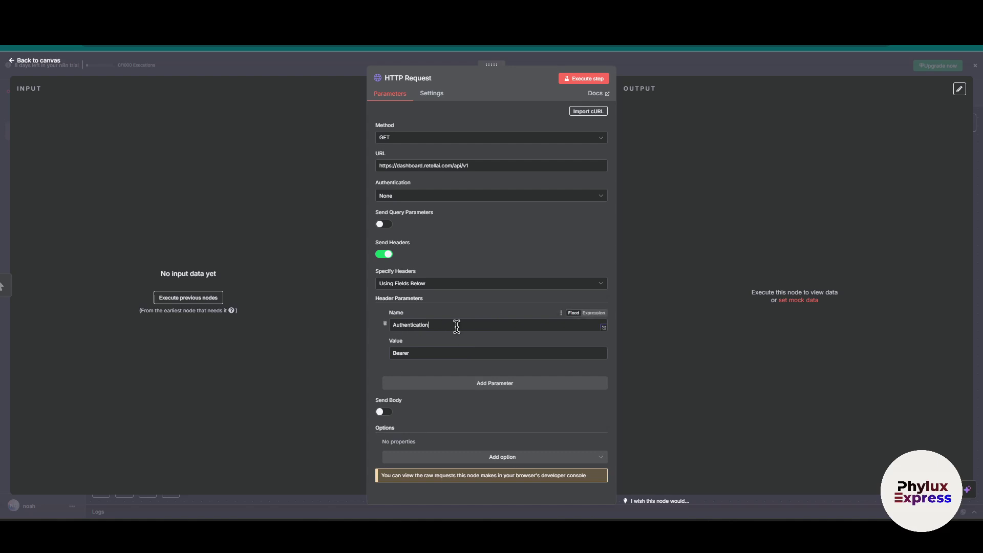
click(397, 355)
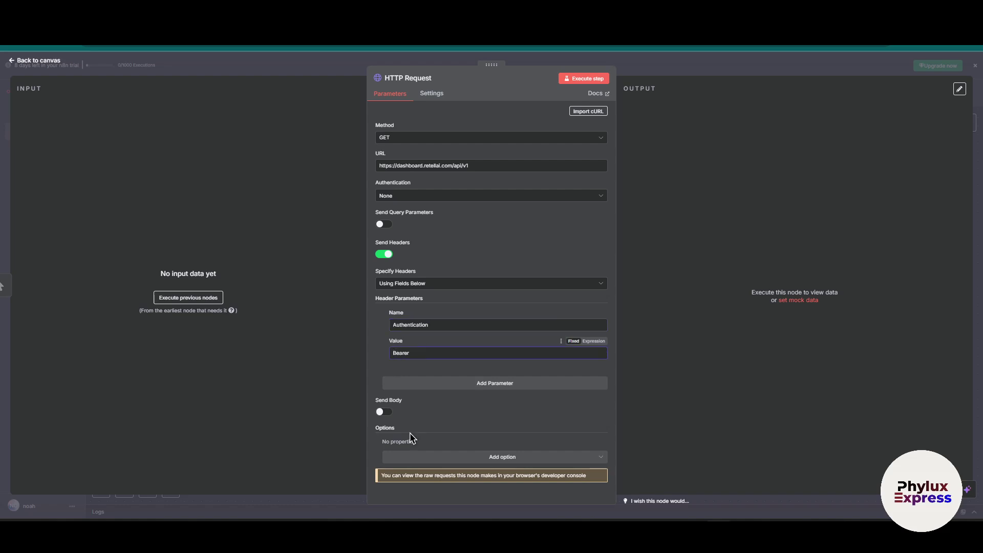
Switch to Retell AI, open the workspace's keys and look through the API keys and public keys.
click(722, 243)
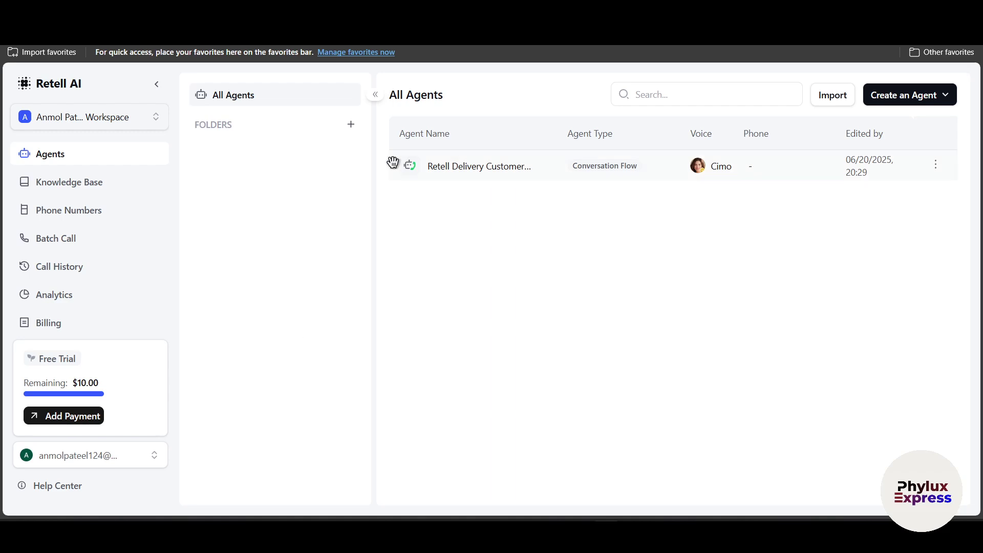
scroll(115, 225, down, 1)
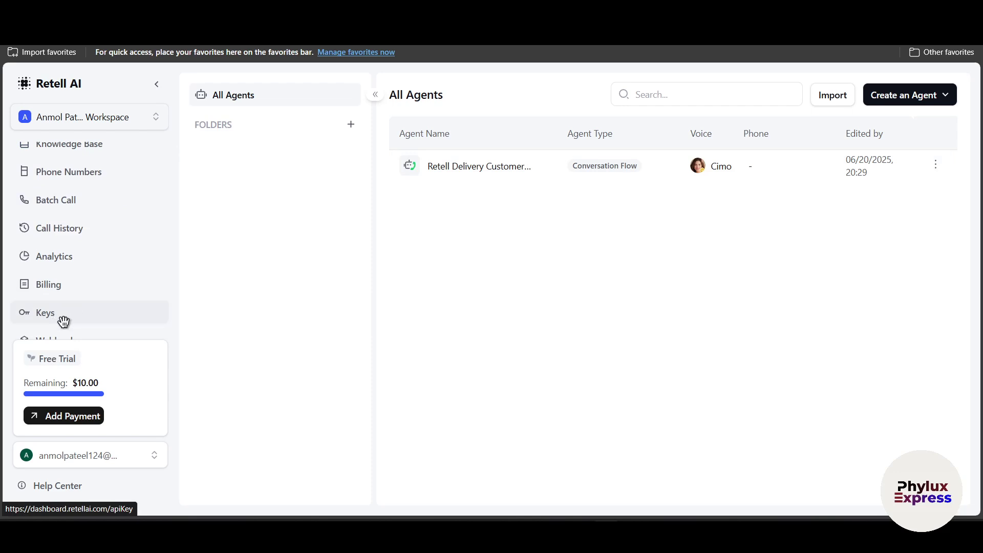
drag(39, 358, 122, 369)
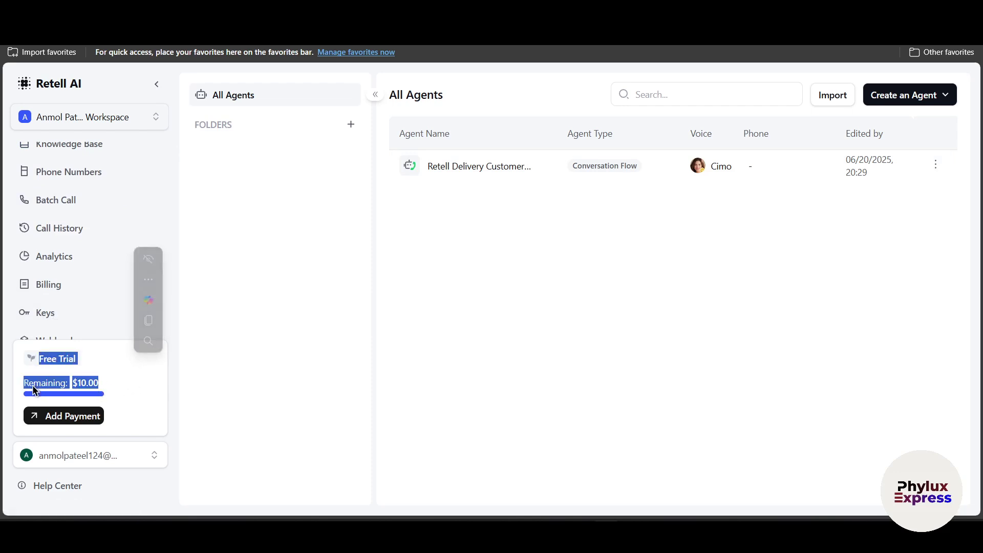
click(49, 311)
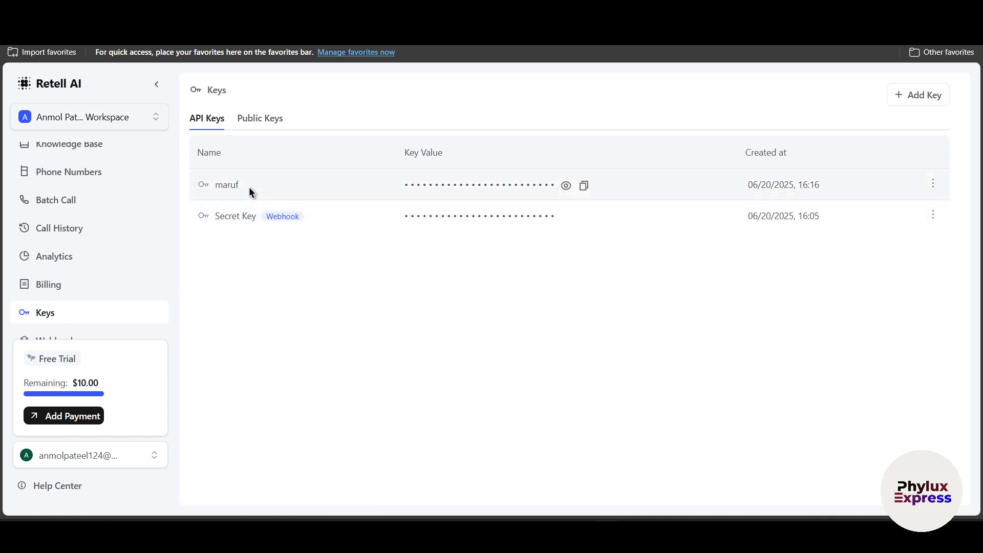
click(274, 120)
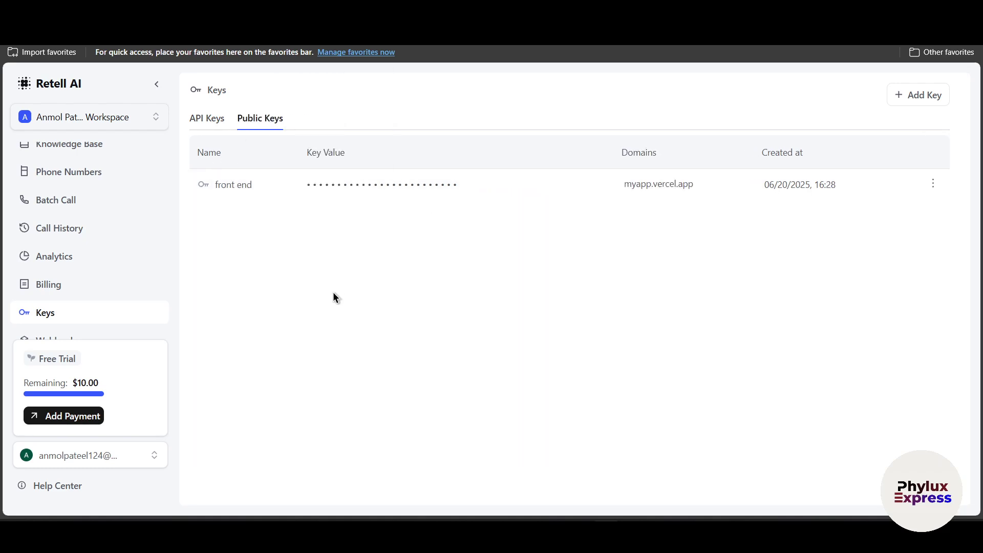
click(210, 122)
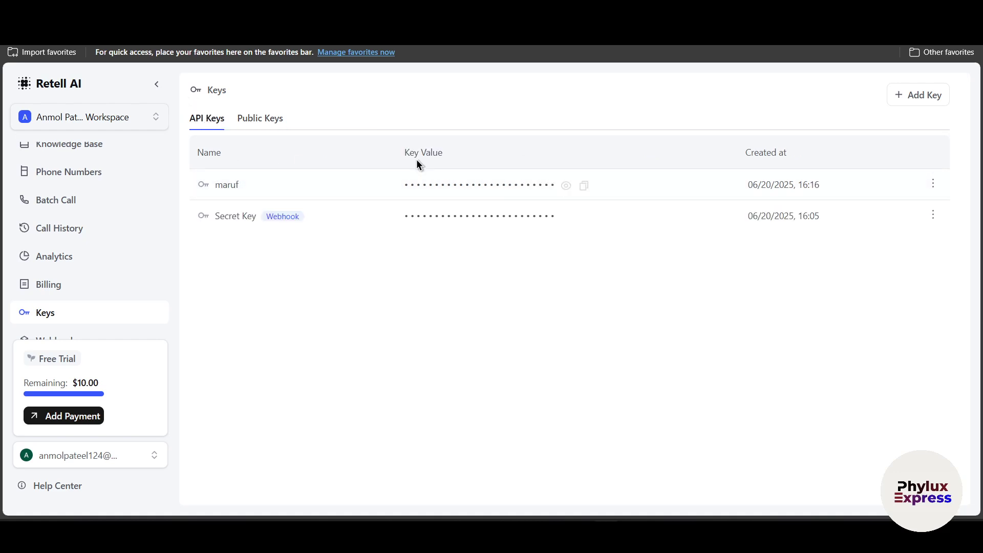
click(274, 123)
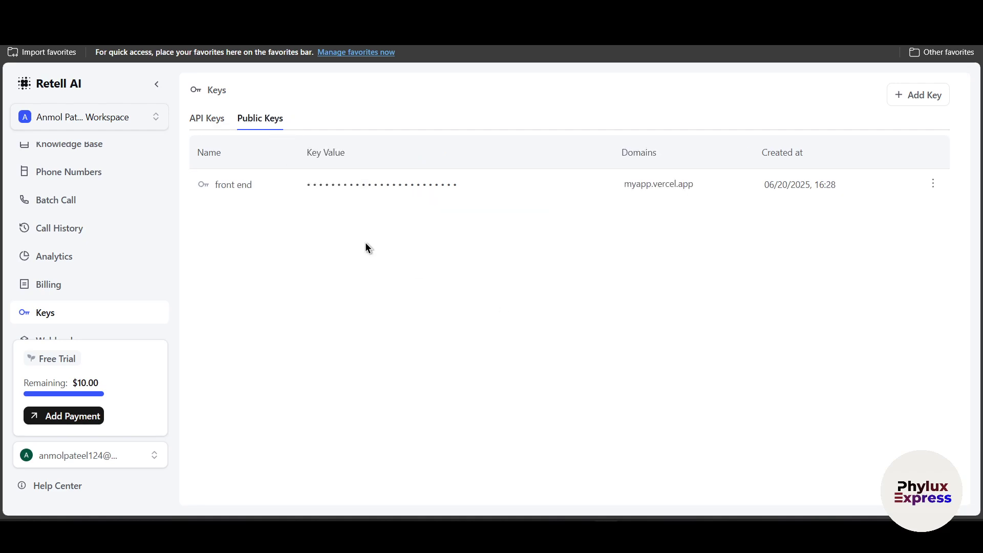
Start adding a new public key and name it "voice agent".
click(926, 99)
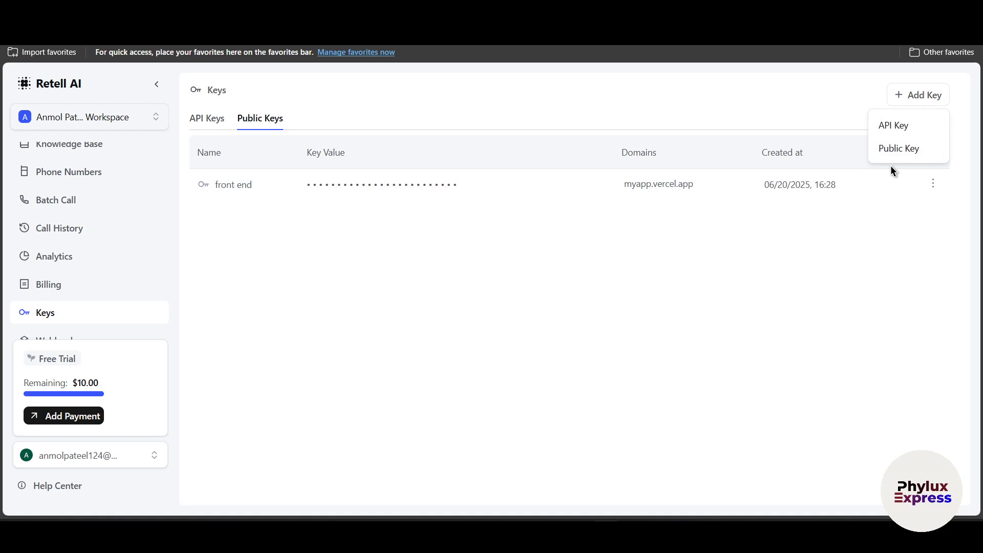
click(907, 155)
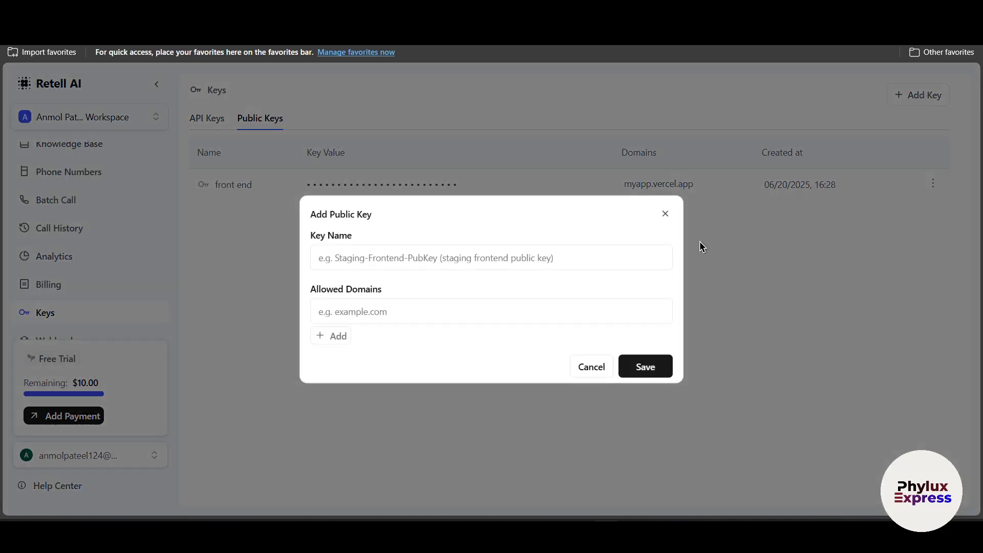
click(395, 322)
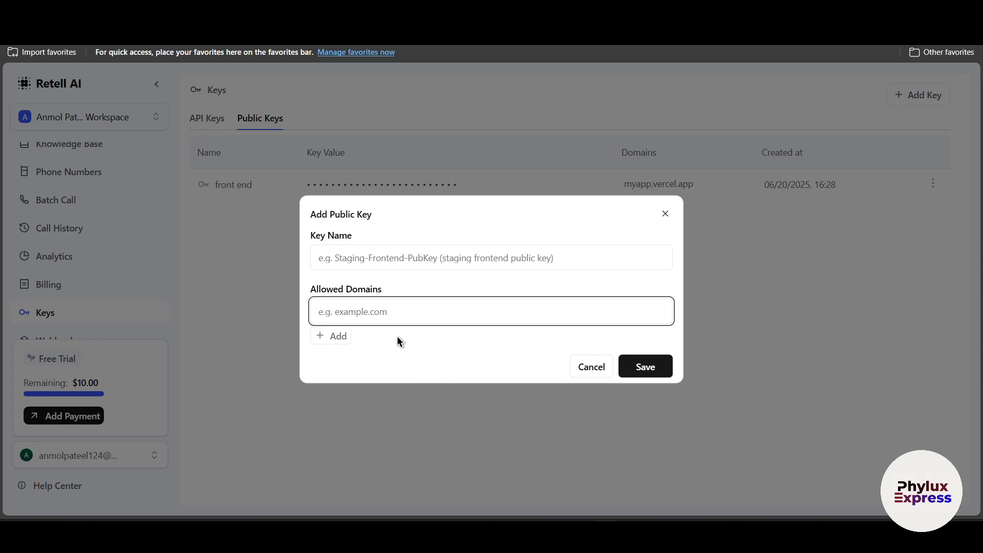
click(347, 261)
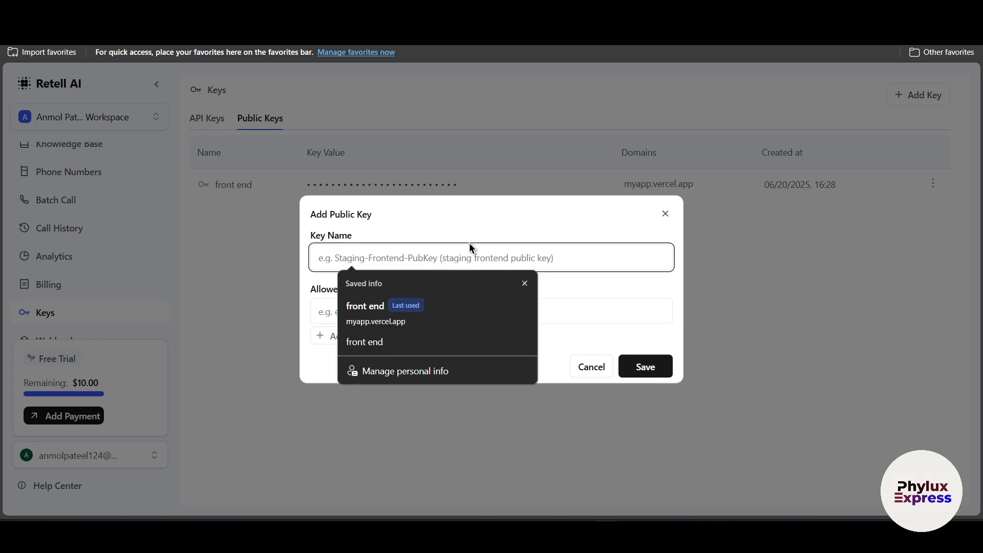
click(539, 257)
click(540, 258)
text(voice agent)
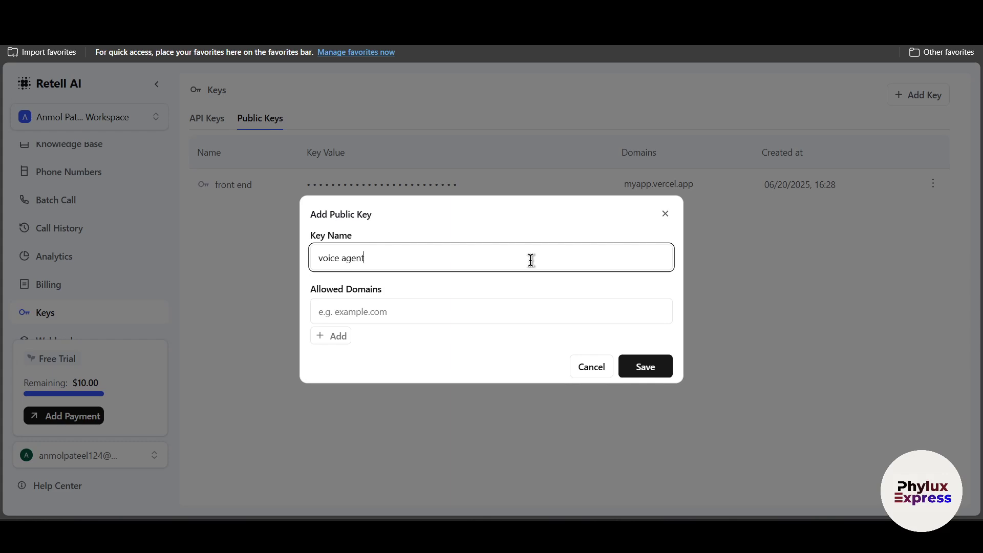
click(453, 310)
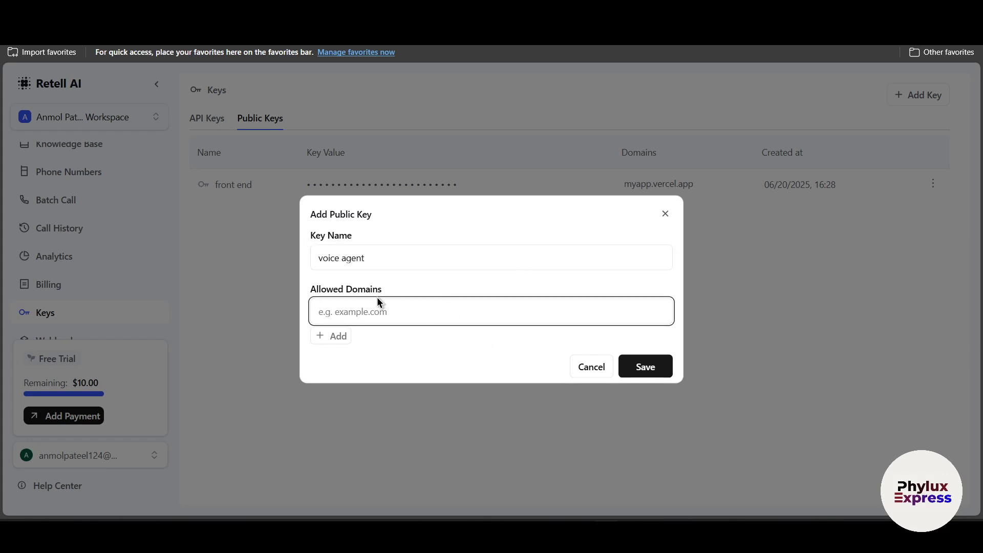
drag(377, 297, 276, 300)
click(390, 291)
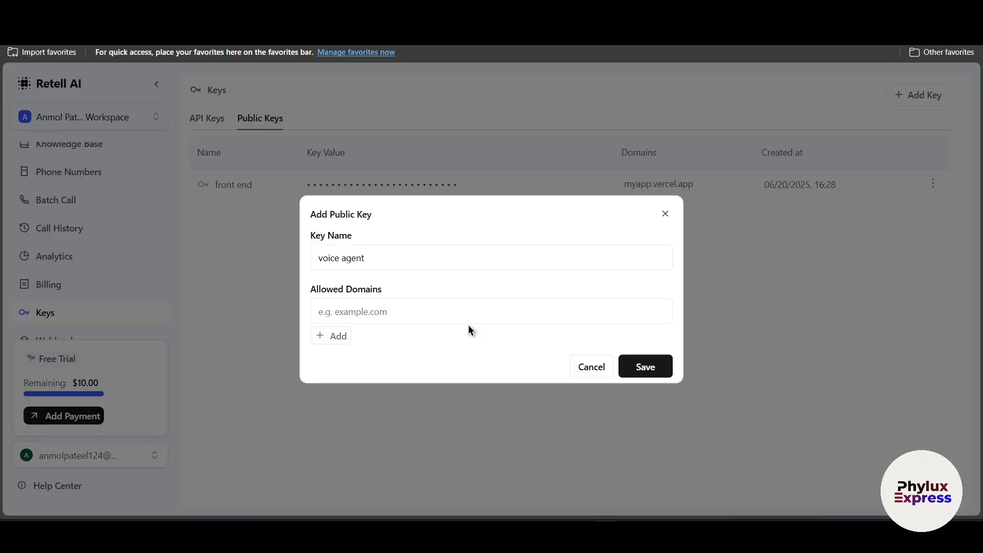
click(468, 314)
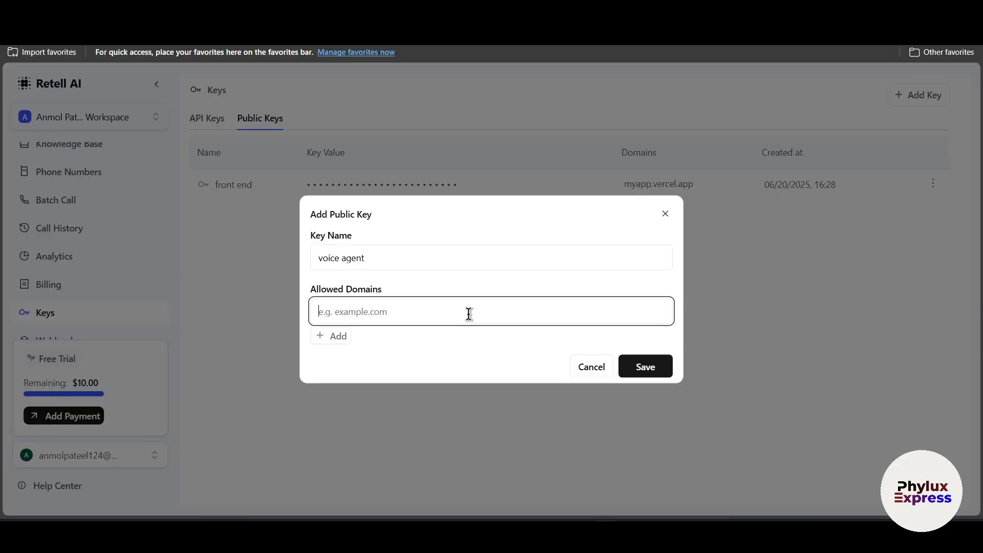
text(https://maker3221.app.n8n.cloud/)
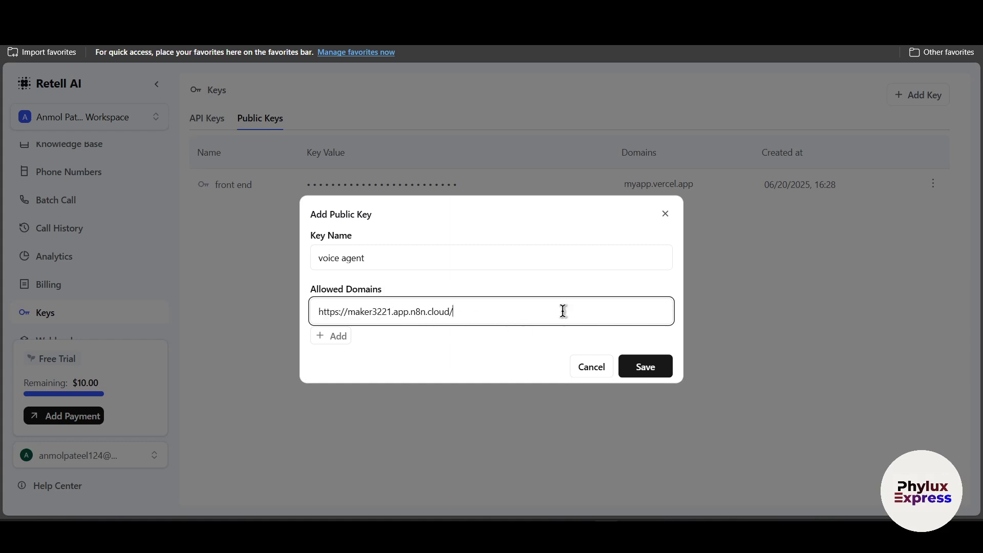
click(646, 369)
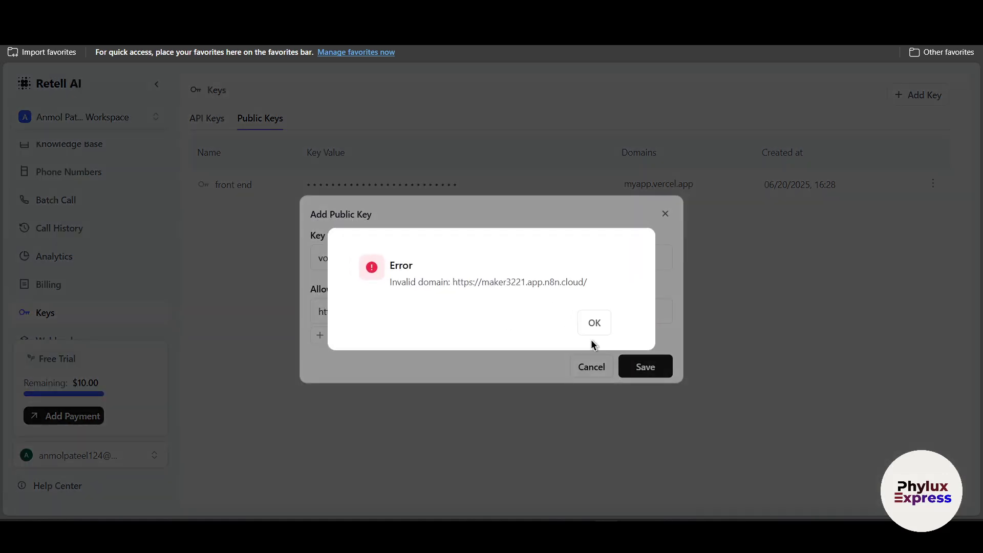
Dismiss the error, correct the allowed domain to maker3221.app.n8n.cloud and save the public key.
click(590, 325)
click(539, 311)
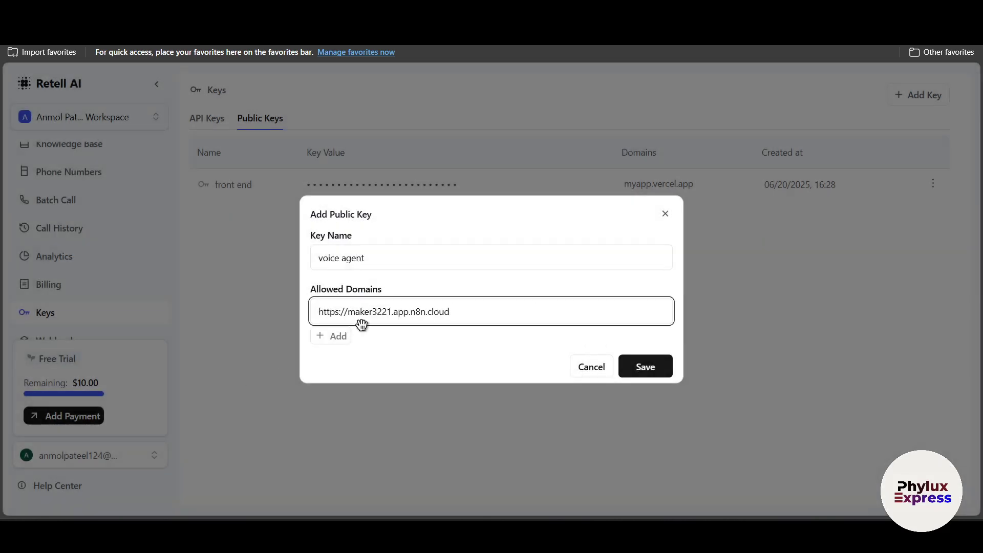
click(665, 370)
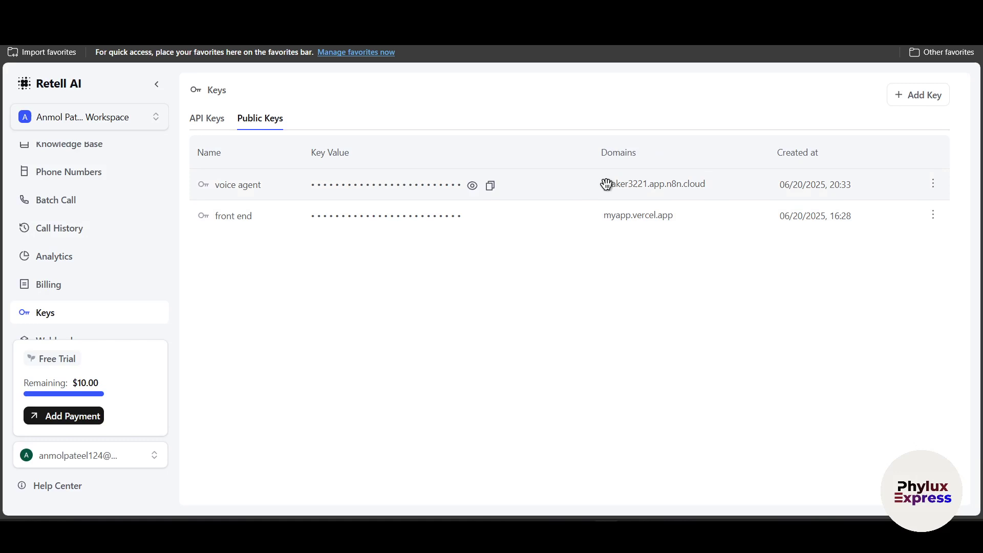
Copy the voice agent public key, paste it after Bearer in the n8n header value and execute the HTTP Request step.
click(471, 187)
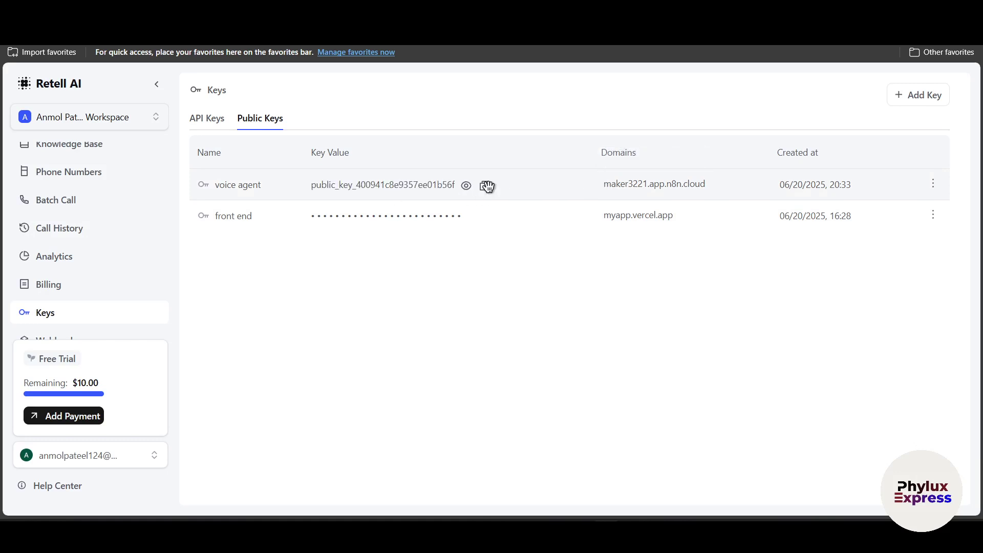
click(488, 186)
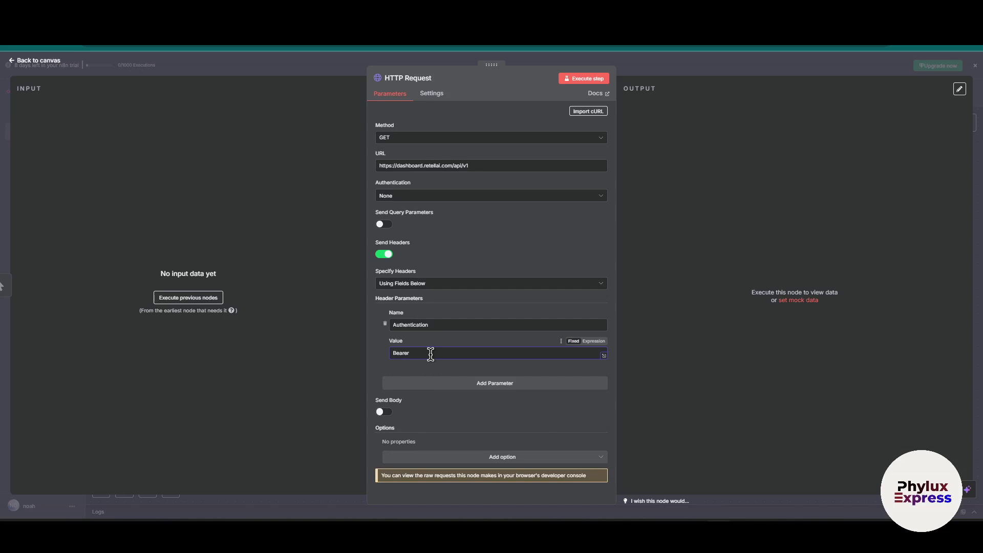
key(ctrl+v)
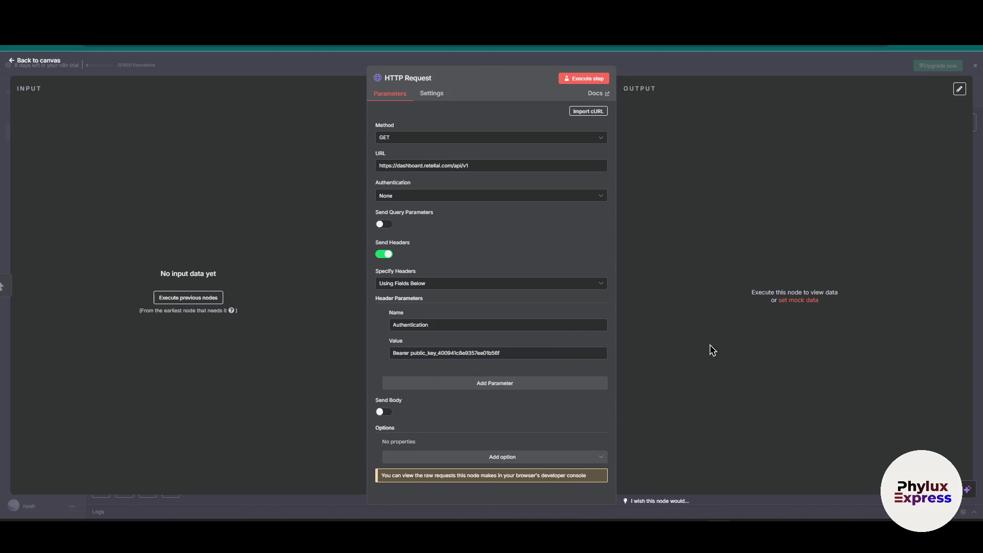
click(595, 79)
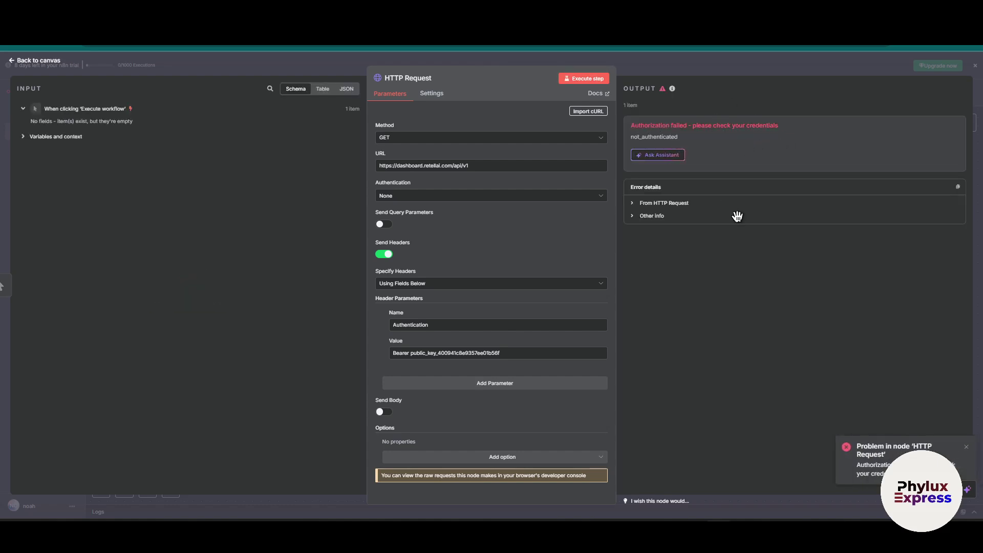
Expand the HTTP Request error details, remove the space after Bearer in the header value and execute the step again.
click(632, 203)
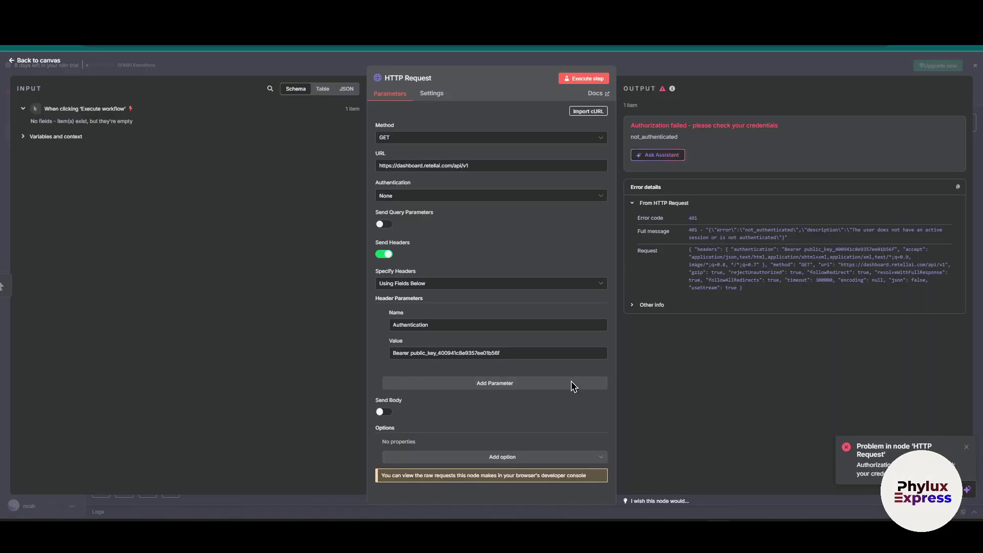
click(410, 353)
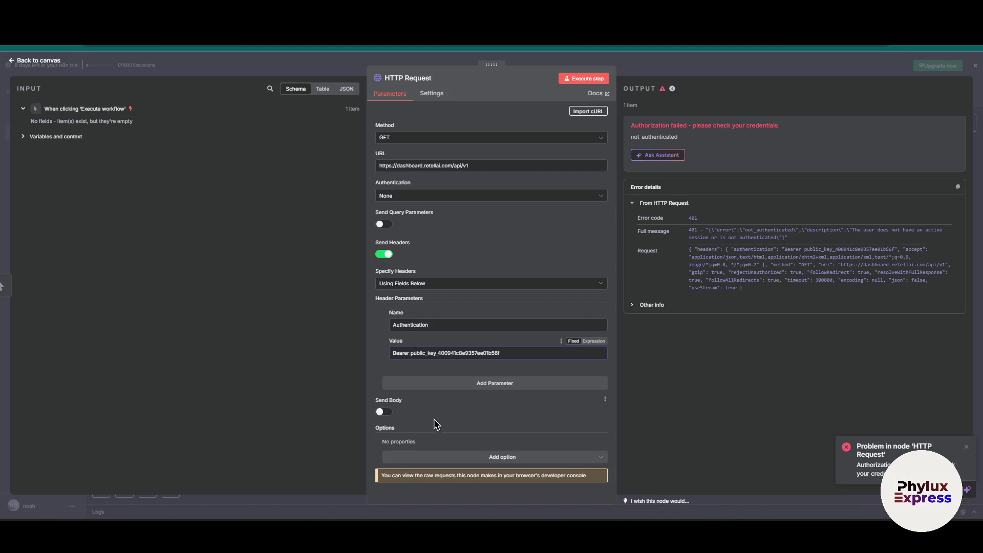
key(BackSpace)
click(591, 78)
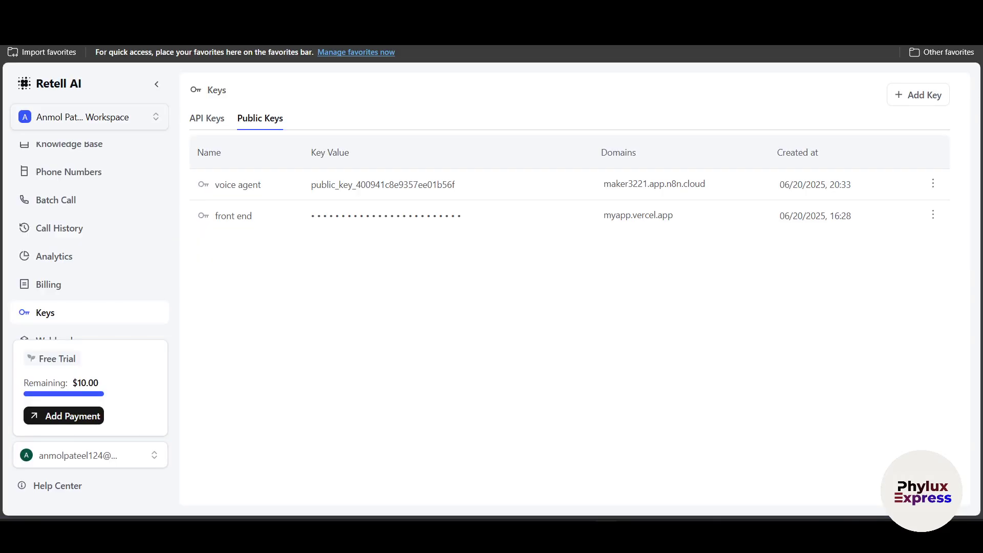
Switch to the API keys in Retell AI, reveal the non-webhook API key and copy its value.
click(199, 115)
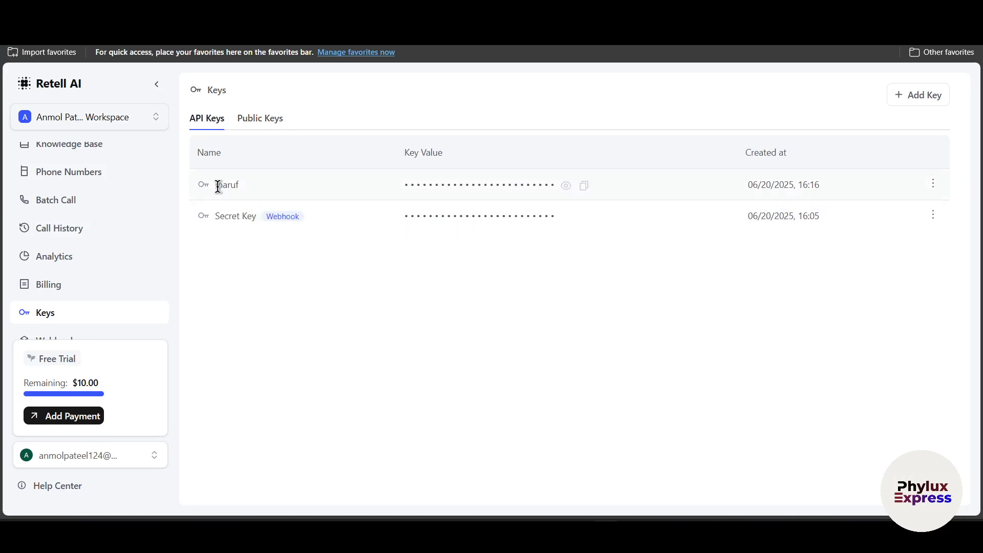
click(565, 186)
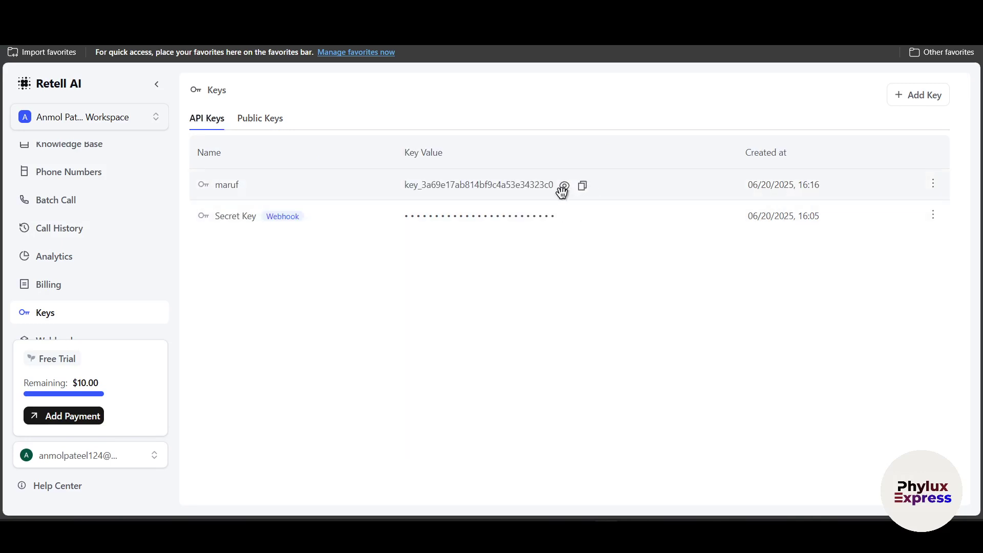
click(581, 186)
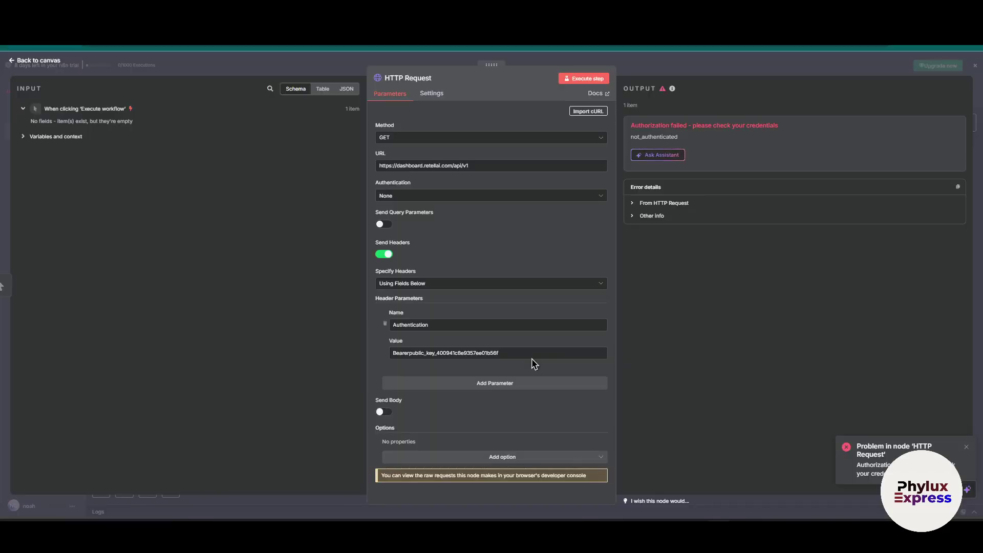
Replace the public key after Bearer with the copied API key, execute the HTTP Request step and close the node.
drag(528, 353, 412, 368)
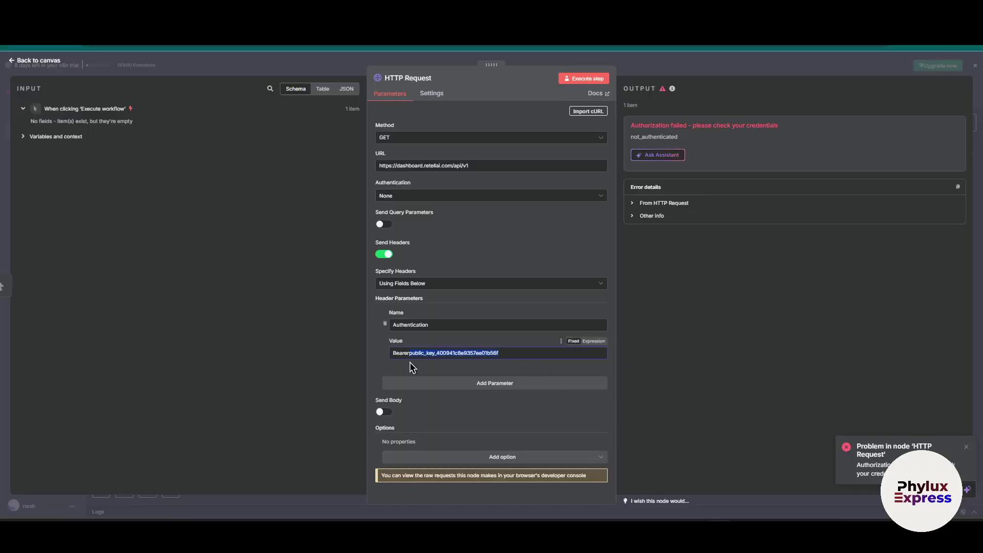
key(BackSpace)
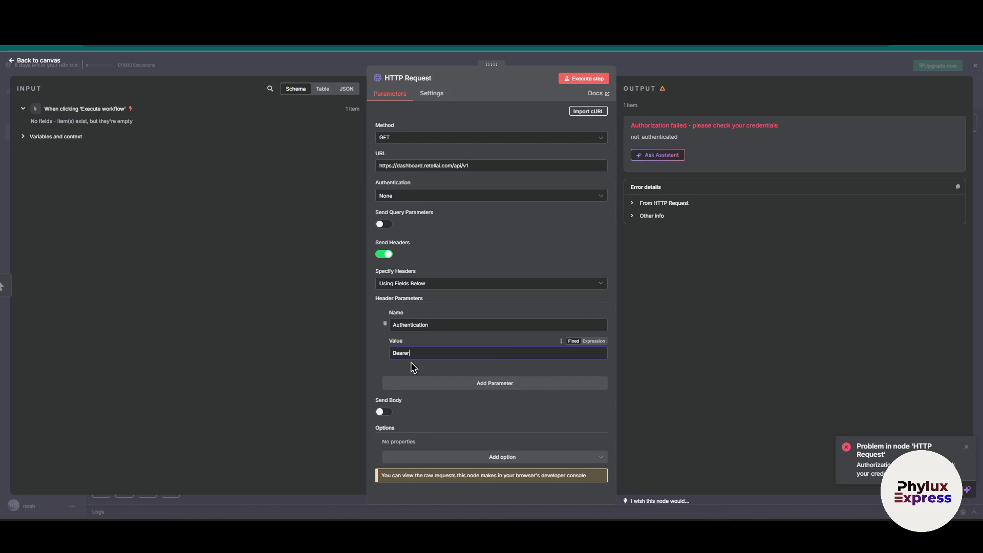
key(ctrl+v)
click(606, 78)
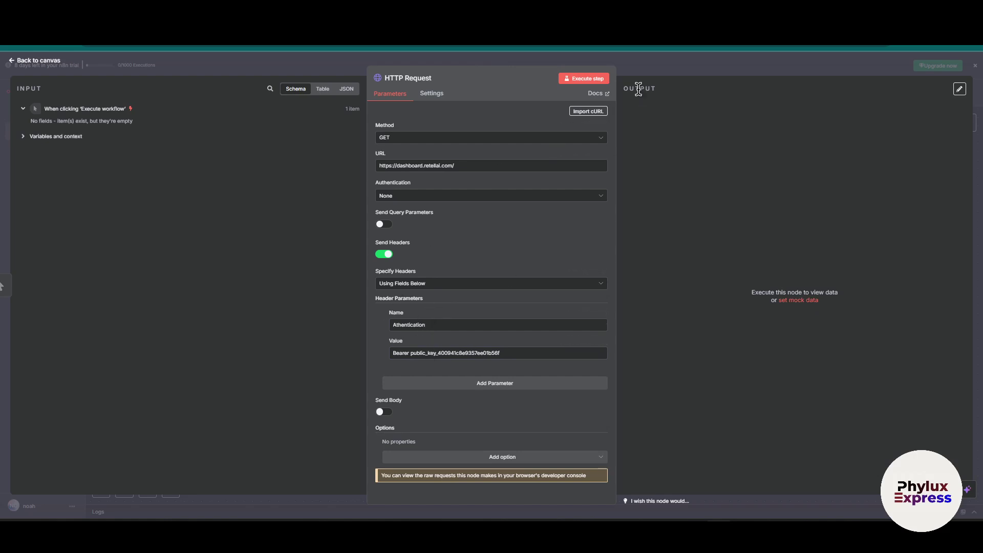
click(629, 74)
drag(665, 329, 629, 306)
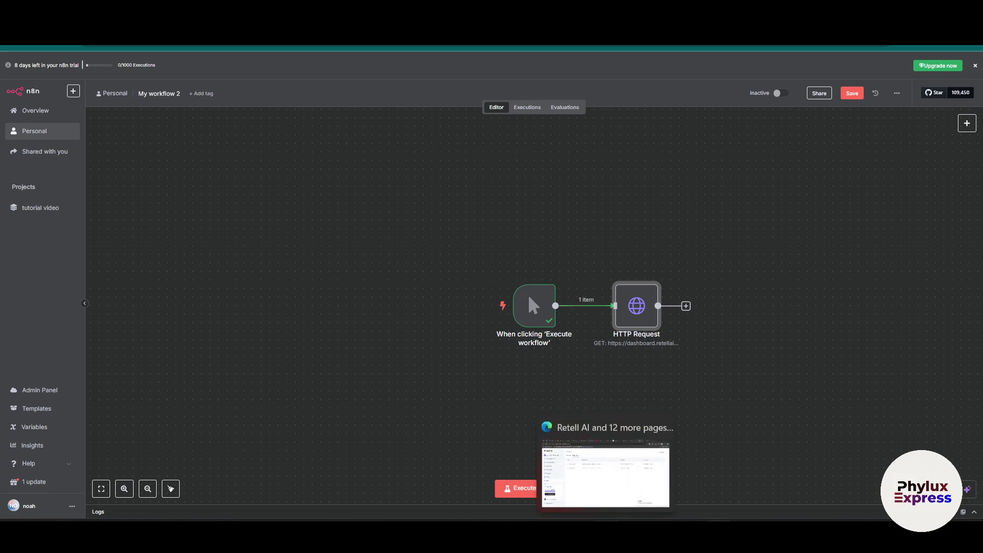
Switch to the other n8n account with workflow2 open and save that workflow while leaving the editor.
click(629, 484)
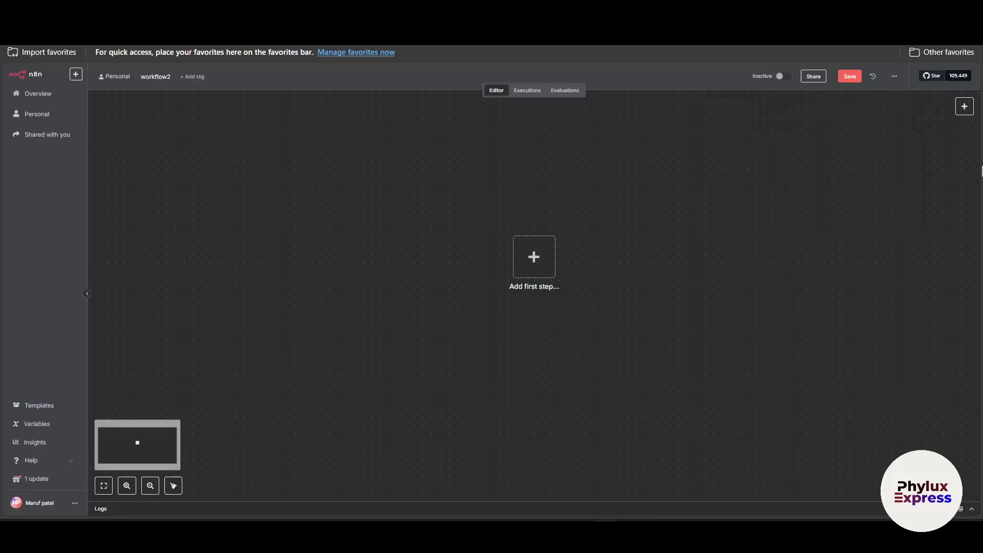
mouse_move(971, 167)
click(34, 98)
click(565, 308)
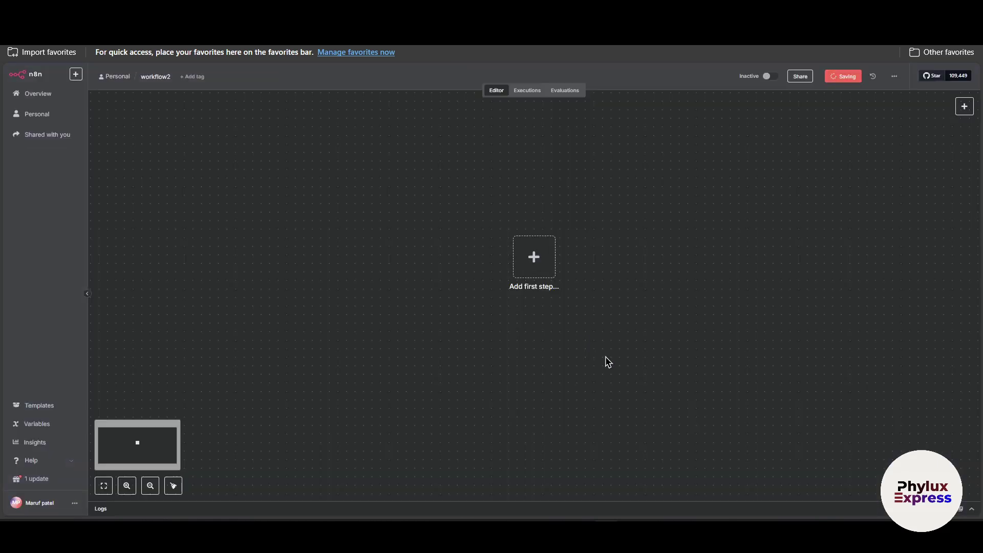
click(75, 503)
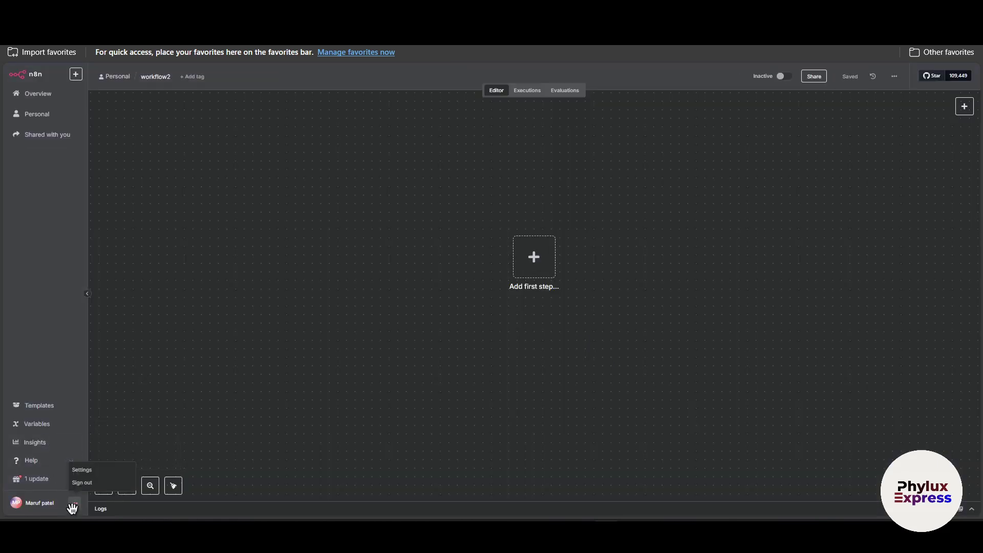
click(81, 471)
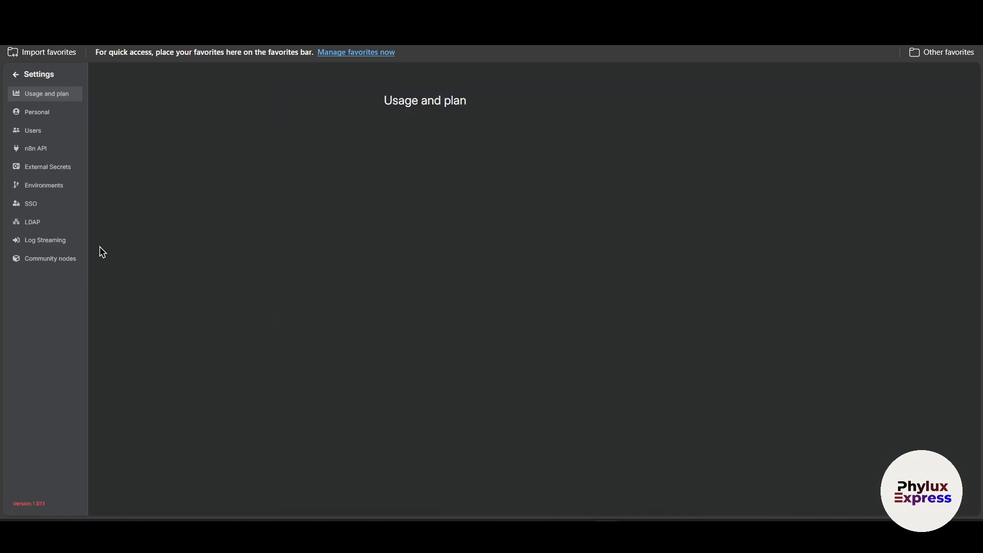
click(57, 263)
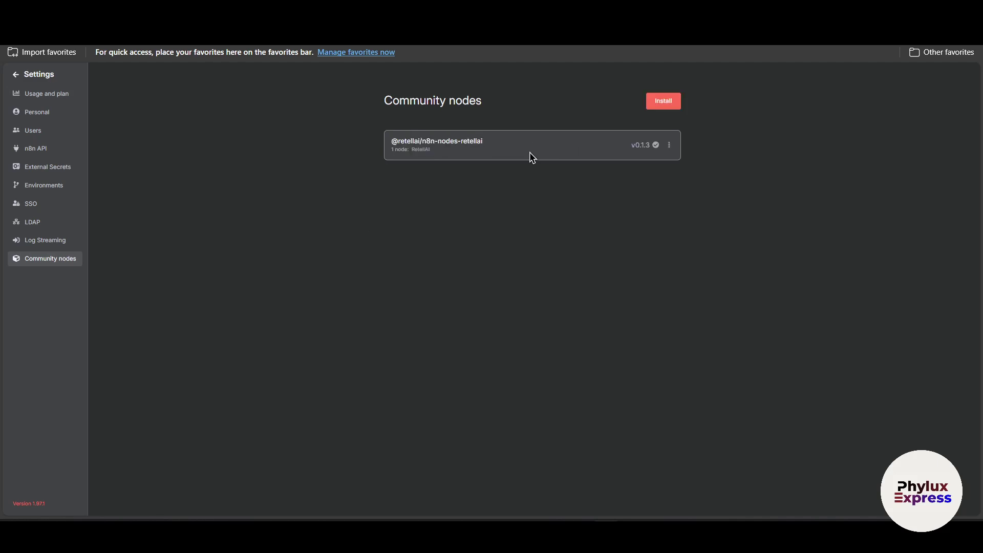
scroll(457, 172, up, 5)
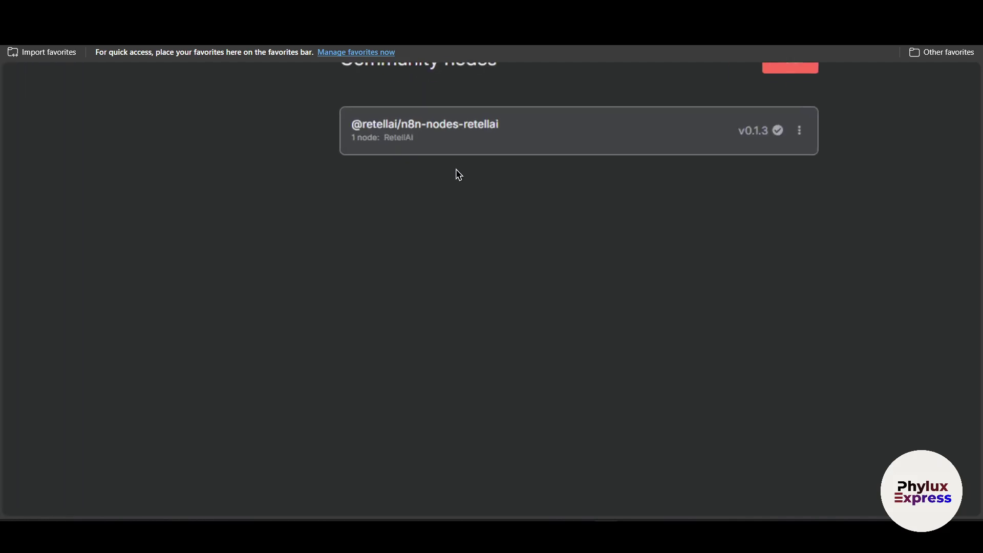
scroll(461, 171, up, 1)
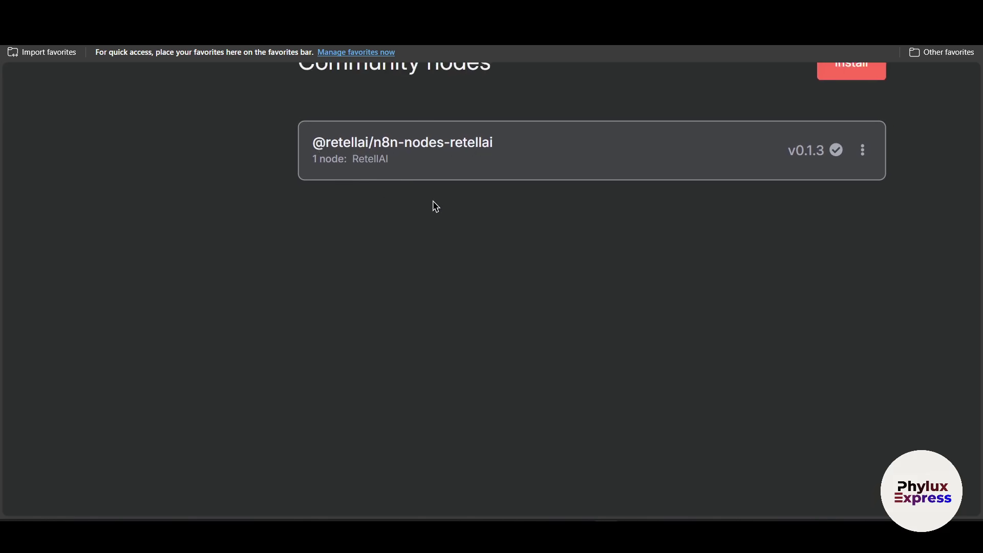
scroll(491, 220, down, 5)
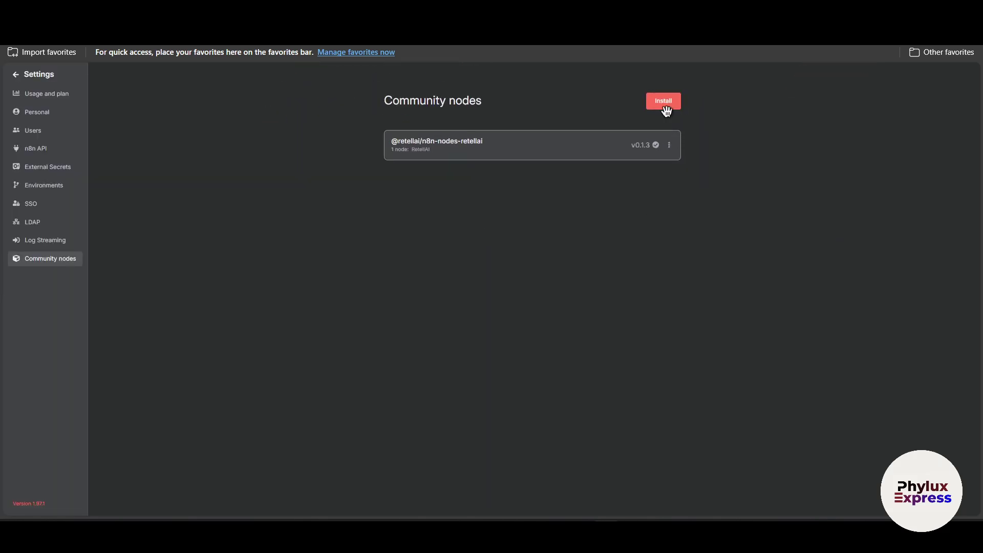
Open the community node installation form, inspect its npm package name field and dismiss the form.
click(664, 101)
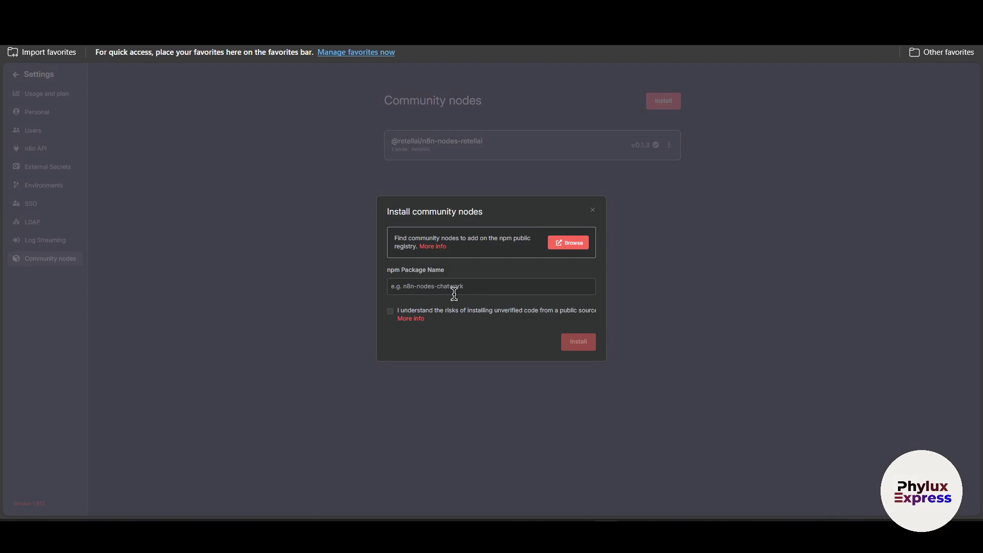
scroll(434, 280, up, 4)
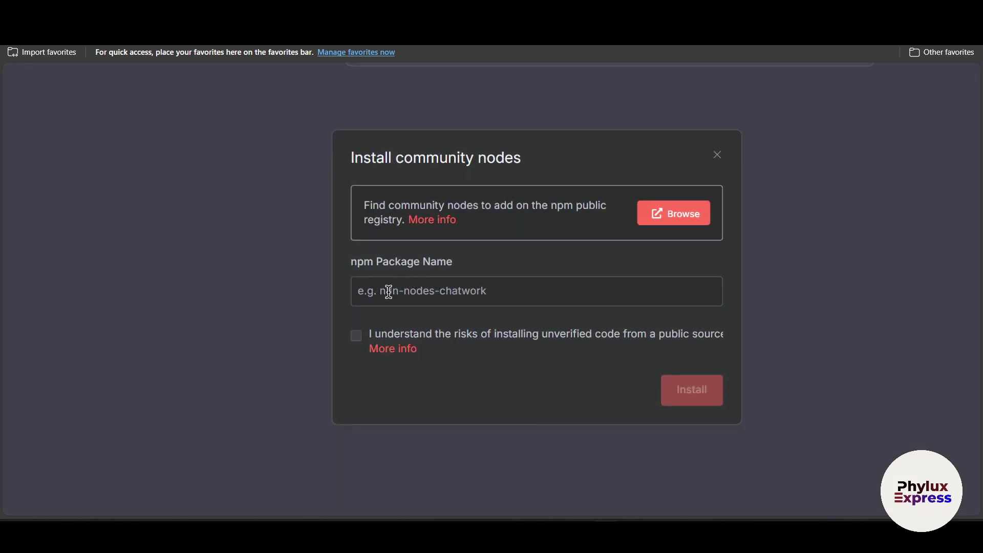
click(466, 287)
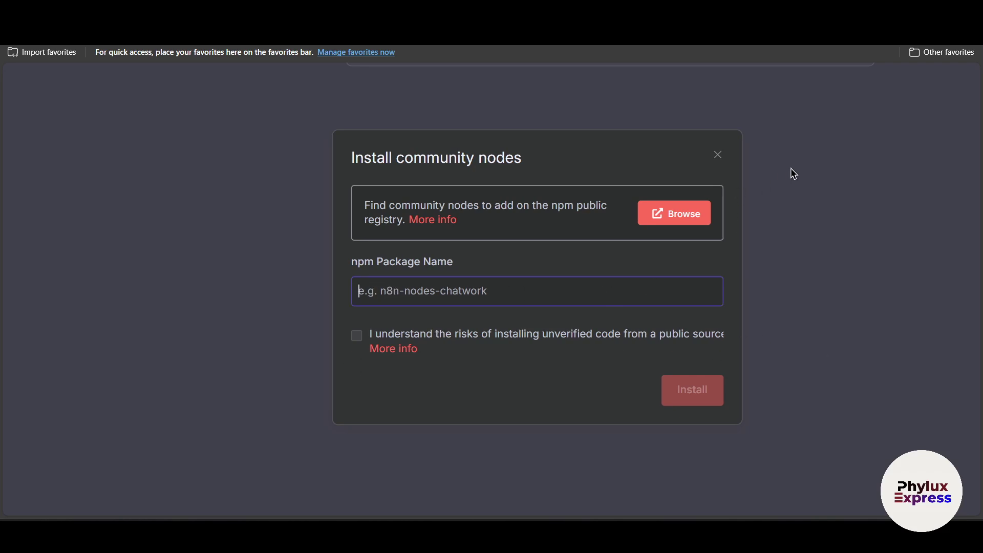
click(829, 252)
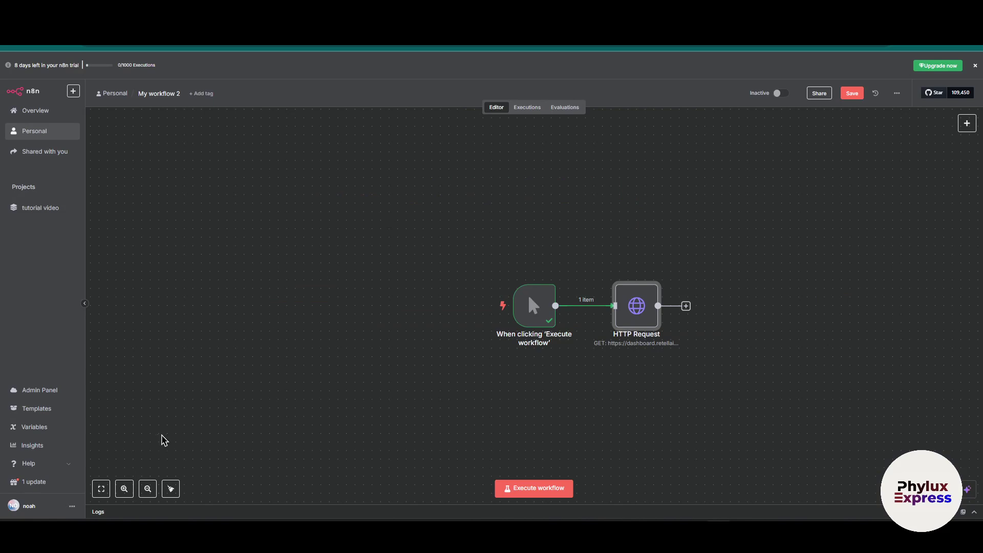
In the n8n account with My workflow 2, save the workflow and open the community nodes settings.
click(71, 506)
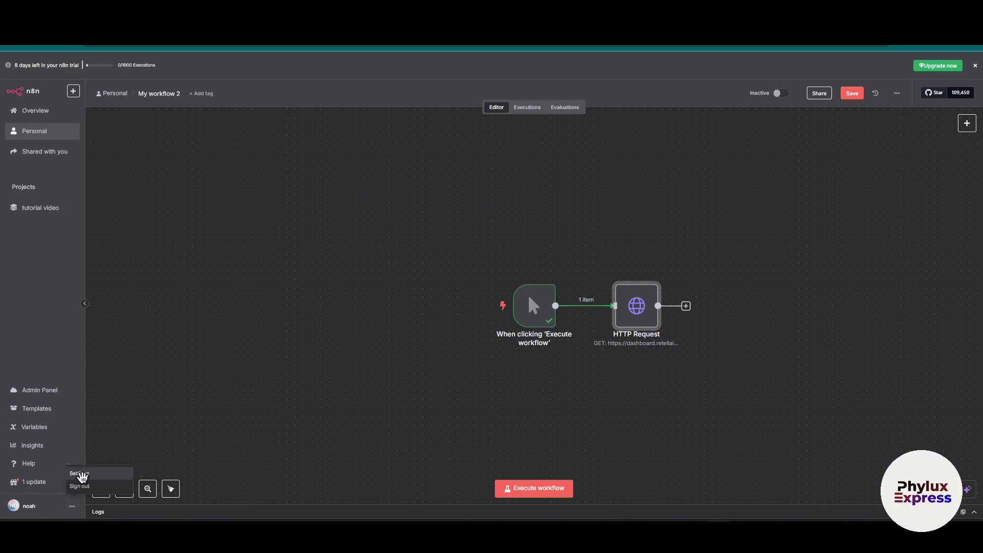
click(82, 477)
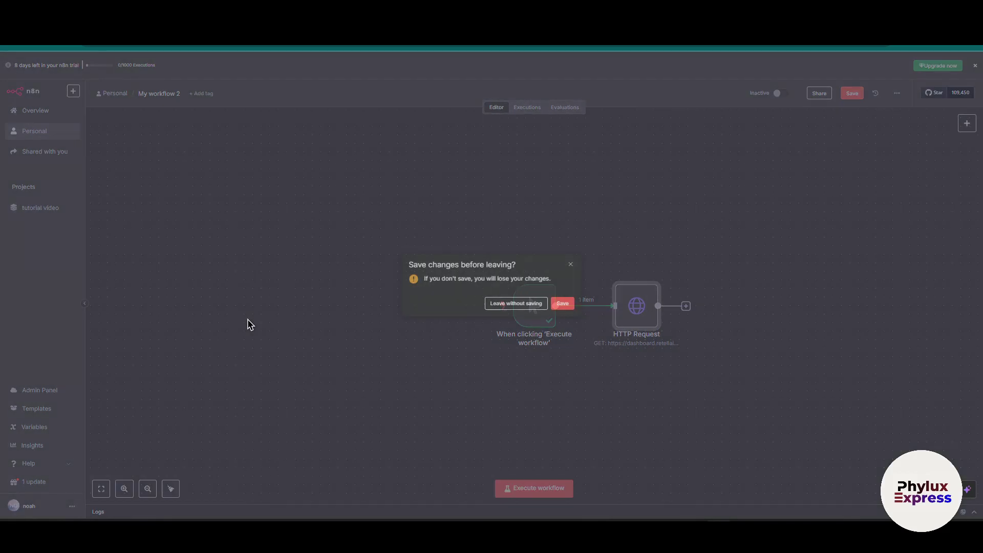
click(565, 303)
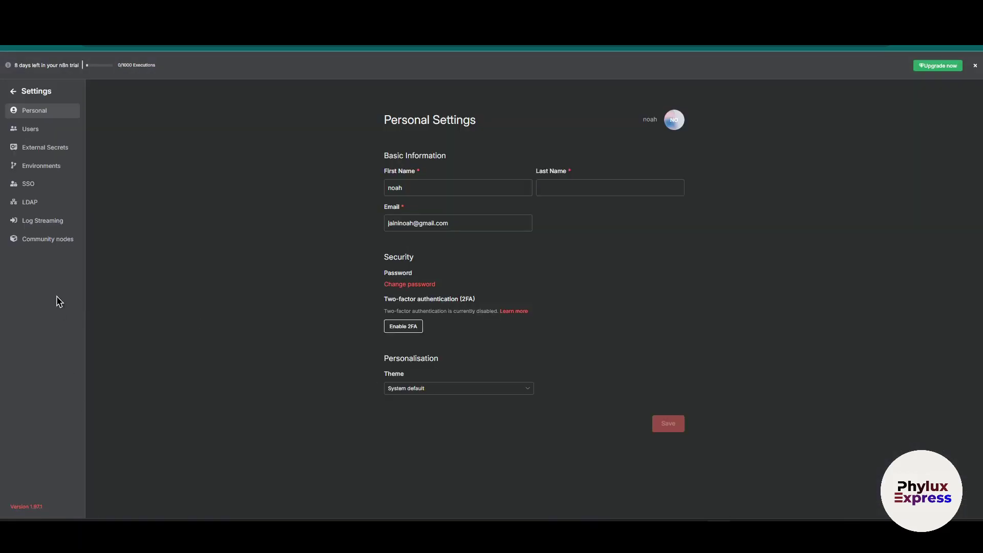
click(44, 239)
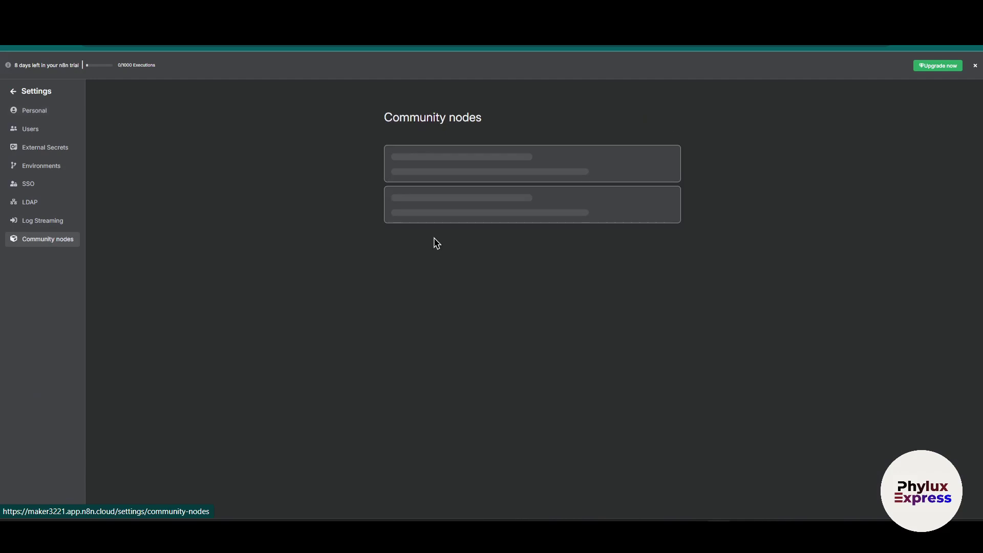
Read the notice about installing verified community nodes from the nodes panel.
mouse_move(651, 177)
mouse_down()
mouse_move(487, 186)
mouse_move(644, 180)
mouse_up()
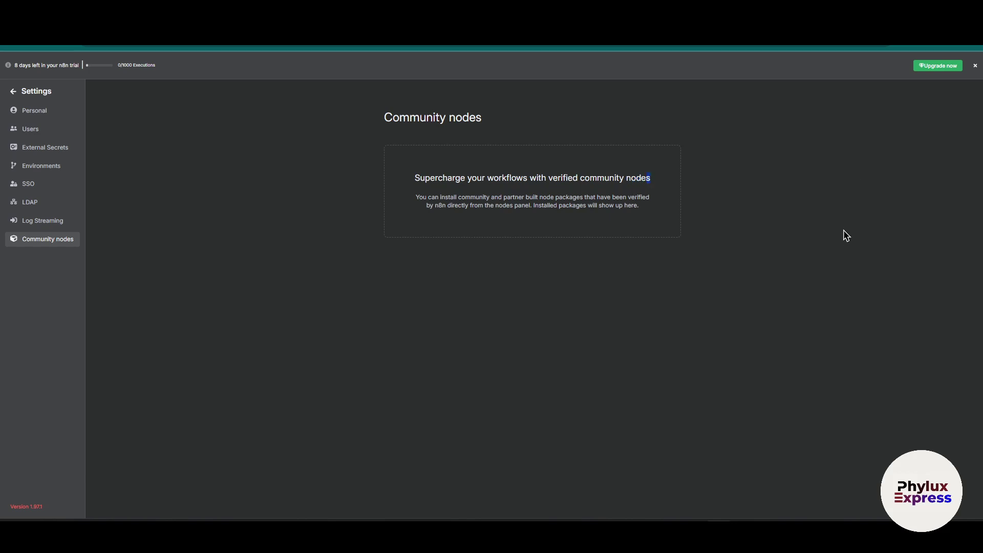
drag(379, 130, 640, 250)
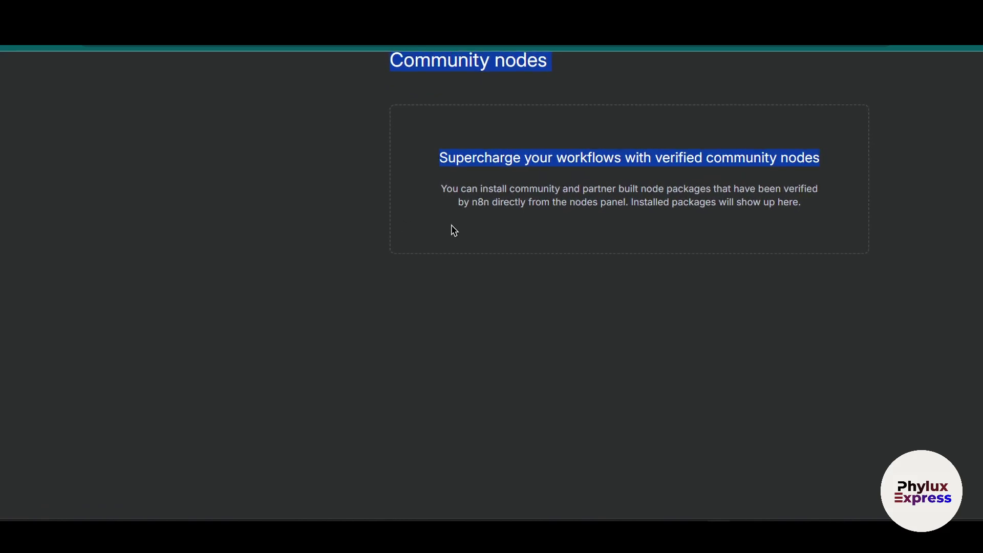
click(759, 281)
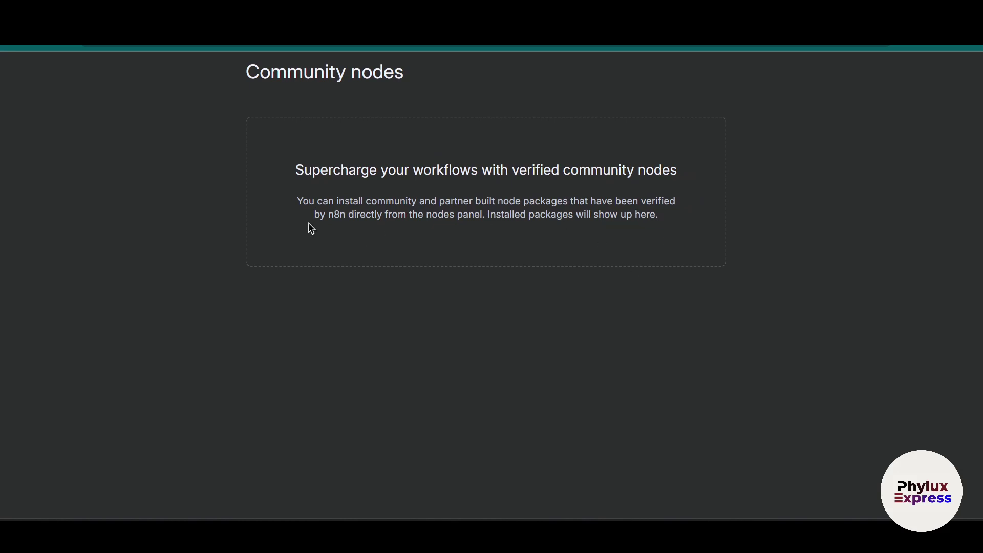
drag(299, 216, 429, 219)
click(527, 249)
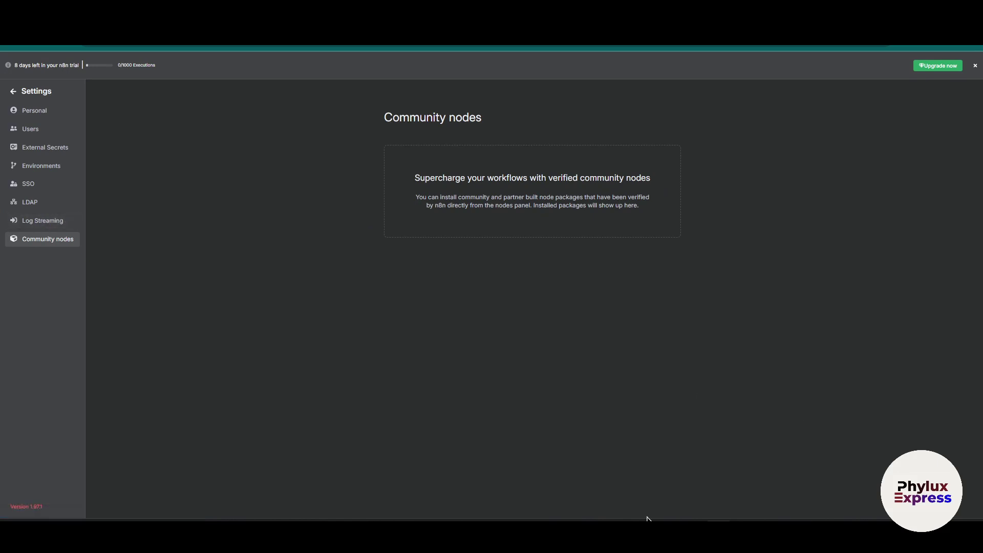
Return to the community nodes of the other n8n account, review the installation form's package name and risk consent, and dismiss it.
key(ctrl+t)
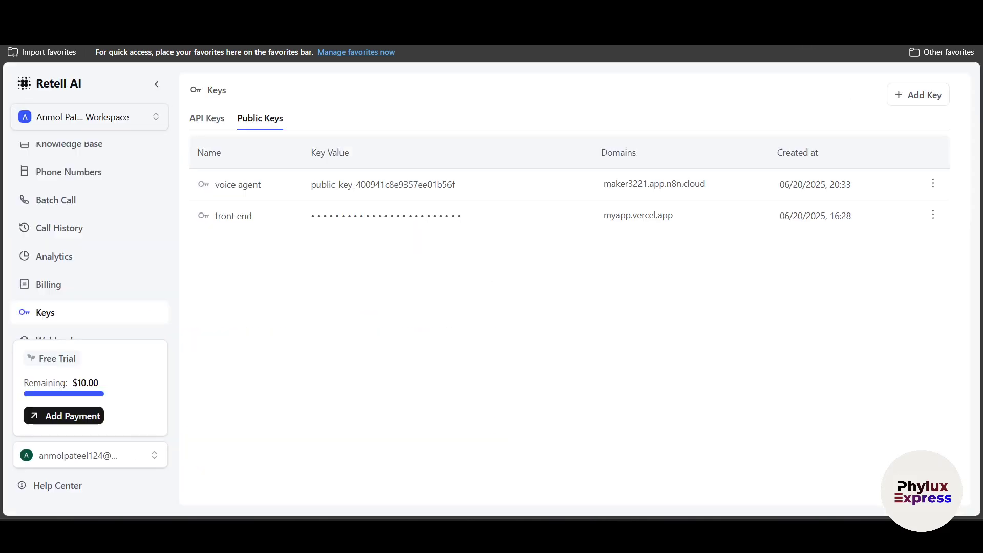
click(623, 10)
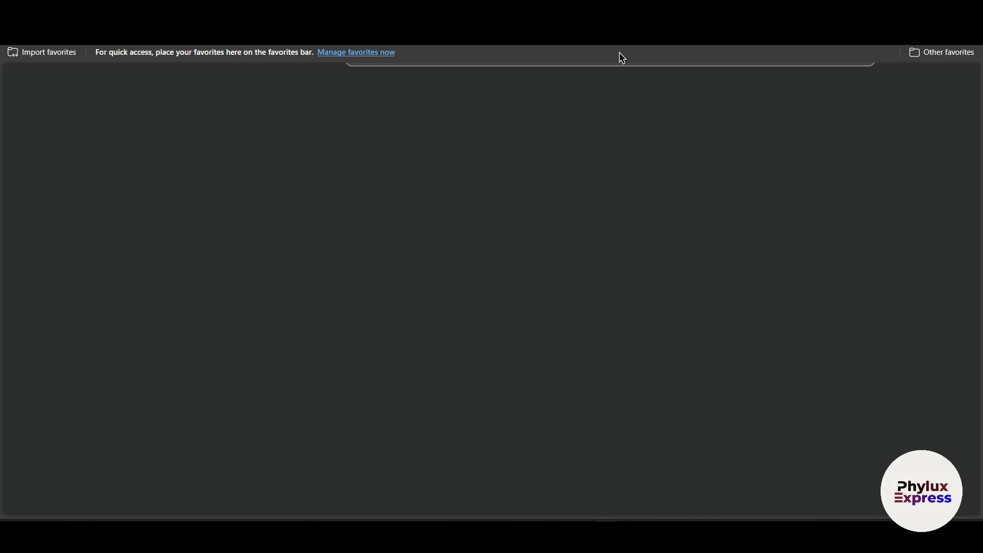
scroll(521, 353, up, 3)
scroll(539, 349, down, 3)
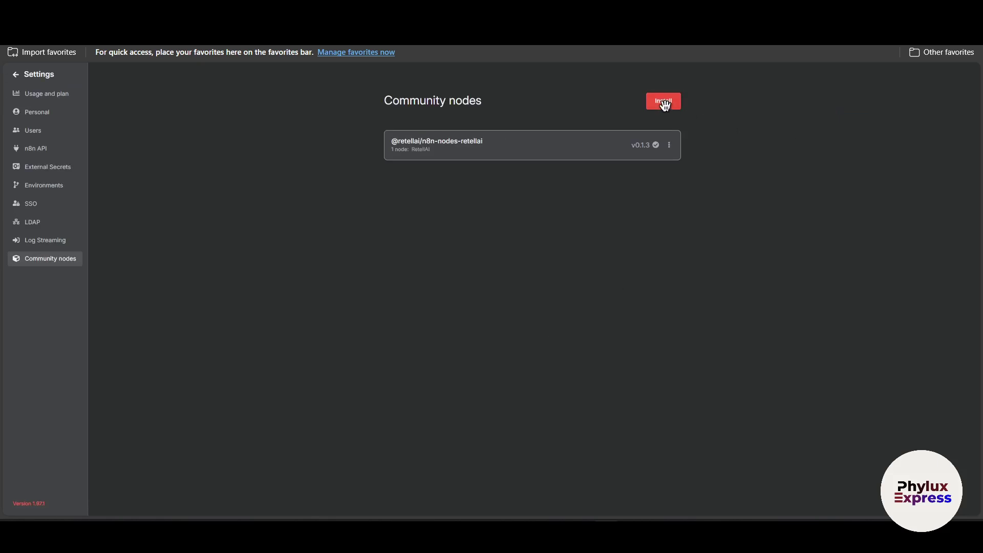
click(663, 100)
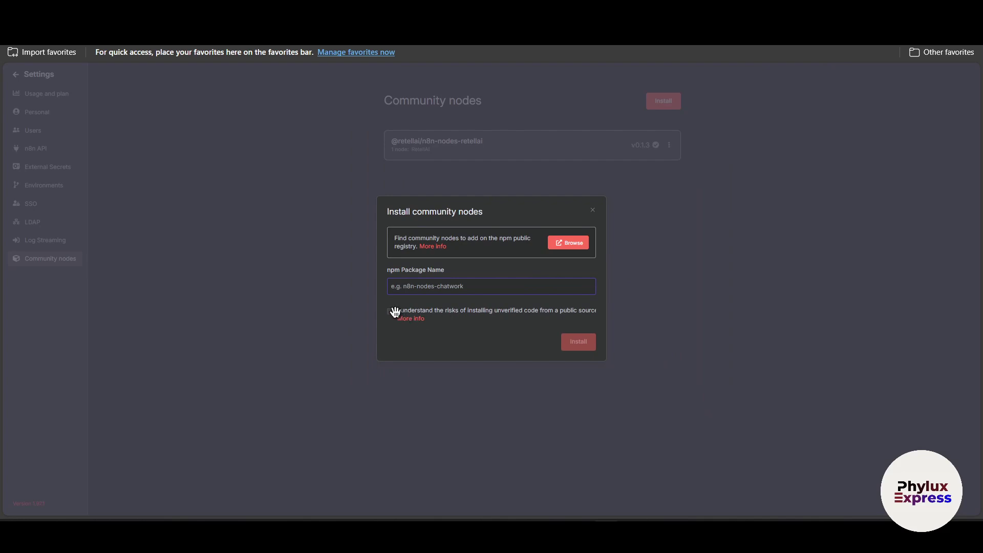
click(653, 302)
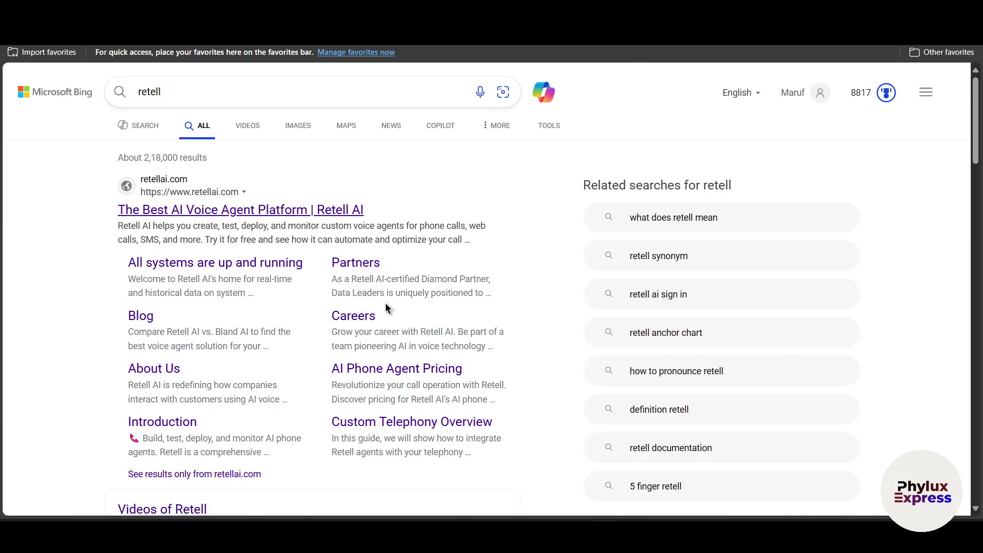
Search Bing for "retell n8n npm" and open the retellai.com result Connect AI call agent to n8n.
click(264, 96)
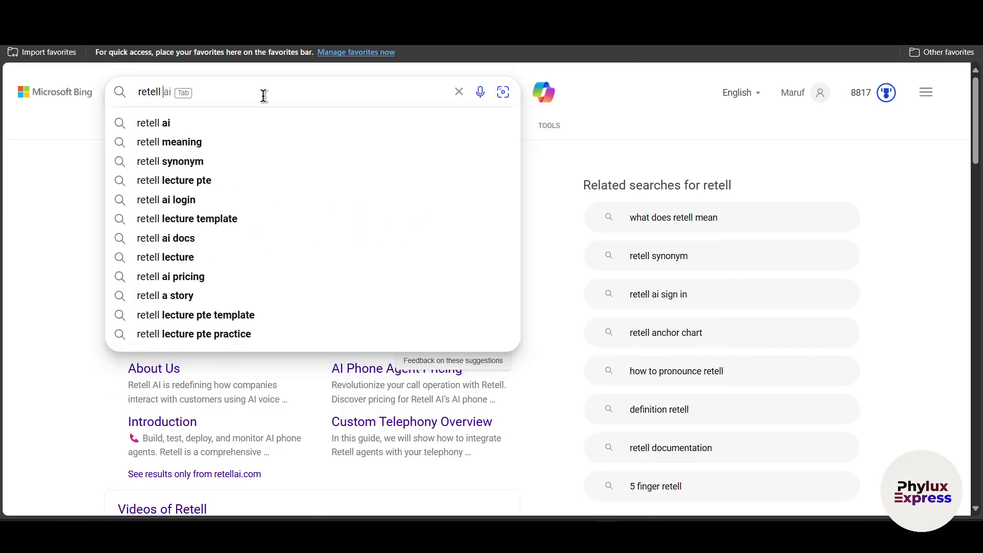
text(n8n npm)
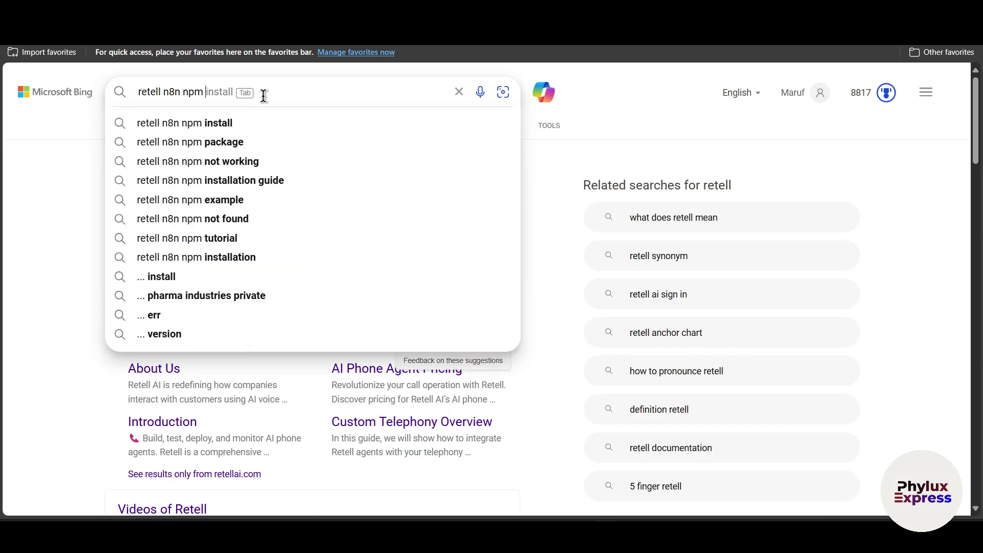
key(Return)
scroll(292, 318, down, 1)
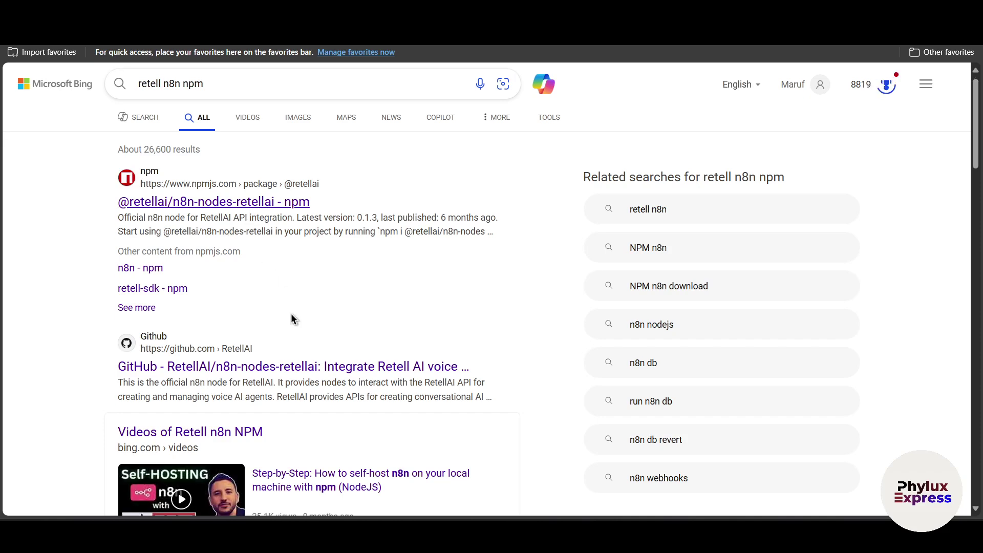
scroll(244, 249, down, 10)
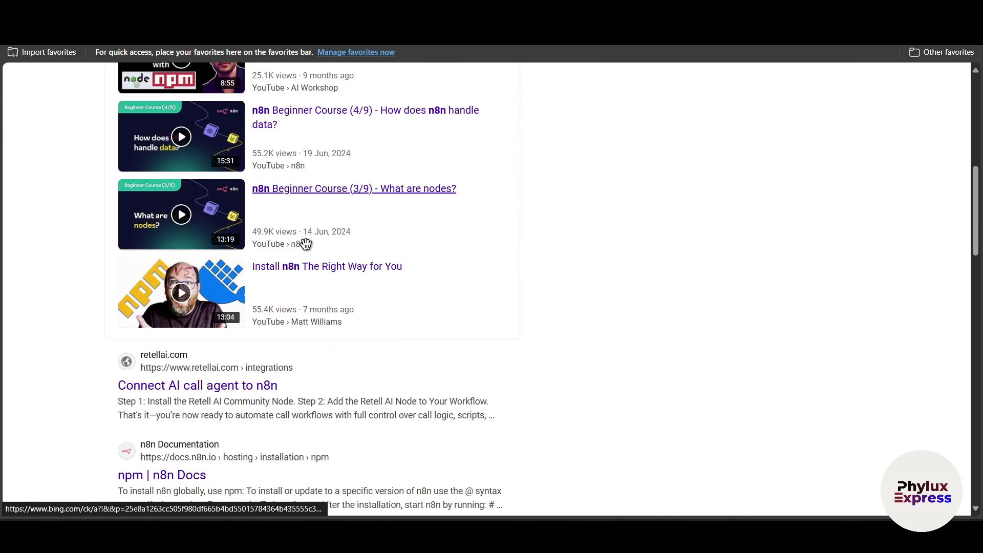
scroll(313, 249, up, 2)
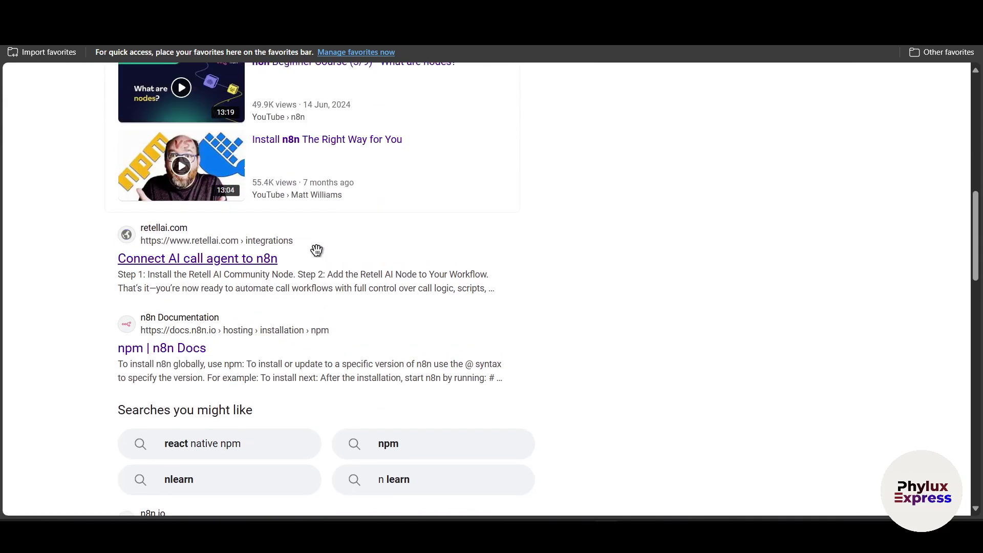
click(241, 261)
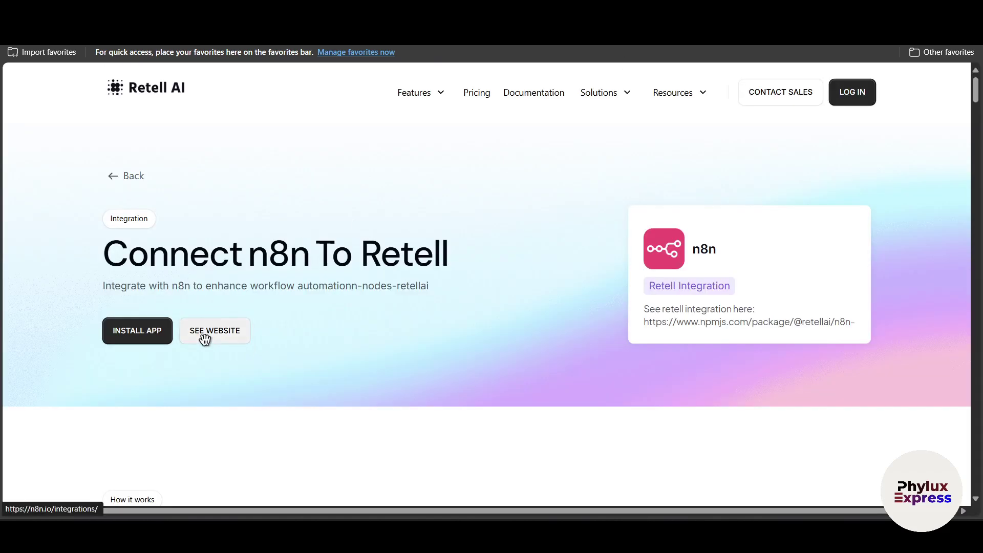
click(204, 337)
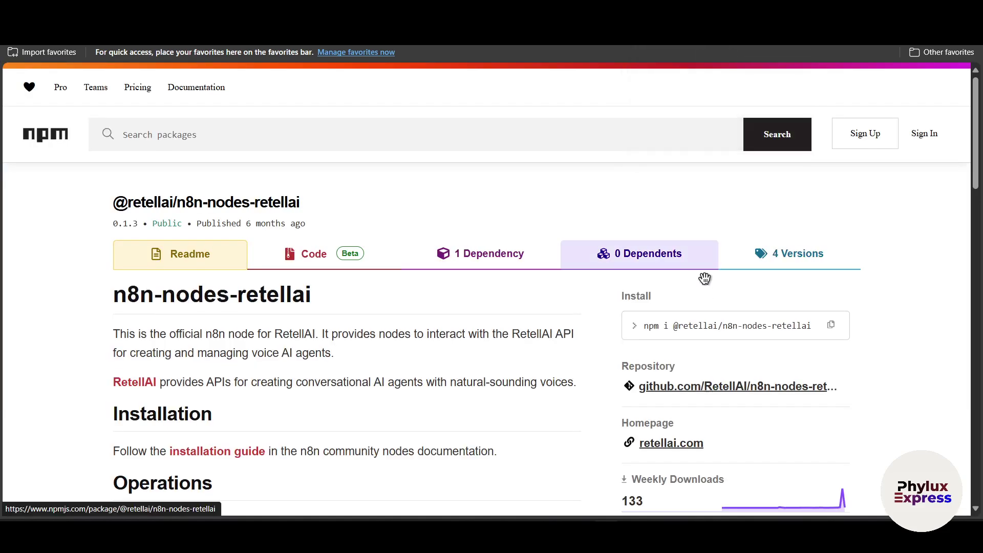
scroll(630, 391, down, 3)
scroll(602, 380, down, 1)
scroll(707, 292, up, 1)
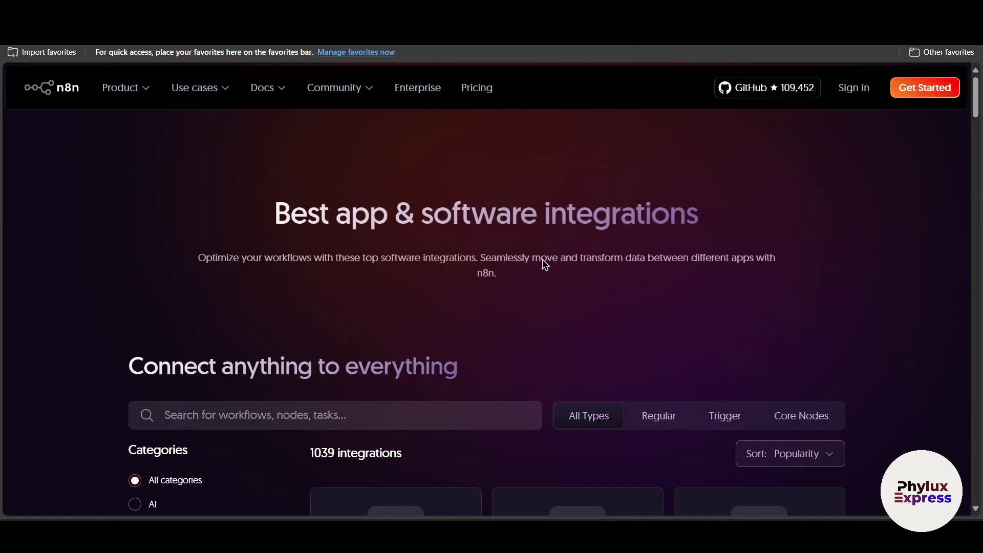
scroll(546, 265, down, 7)
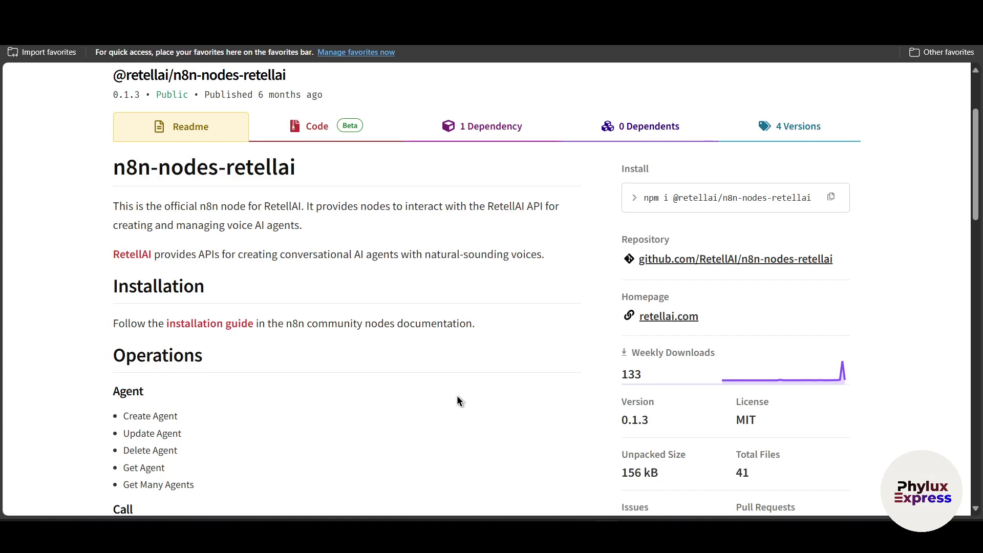
scroll(458, 404, down, 7)
scroll(457, 422, up, 9)
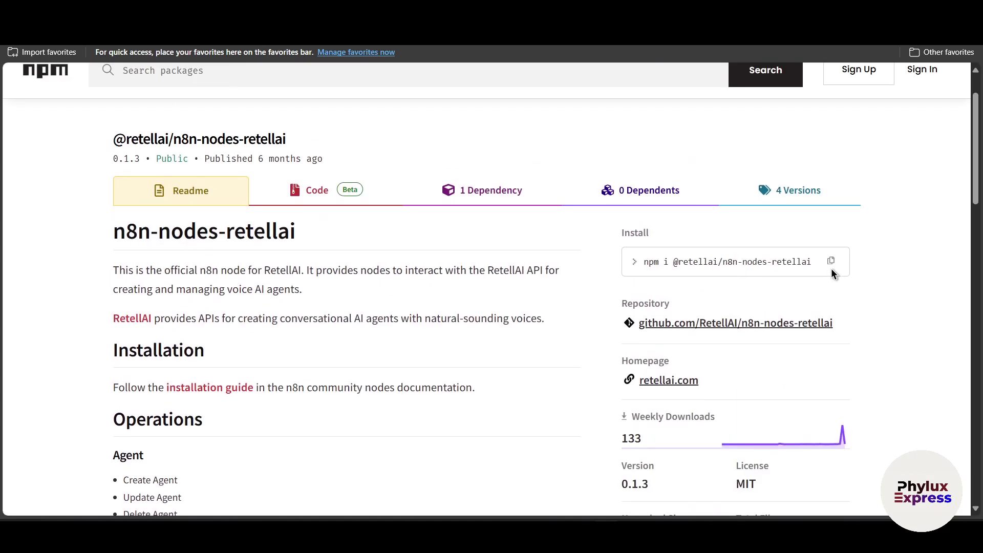
click(832, 262)
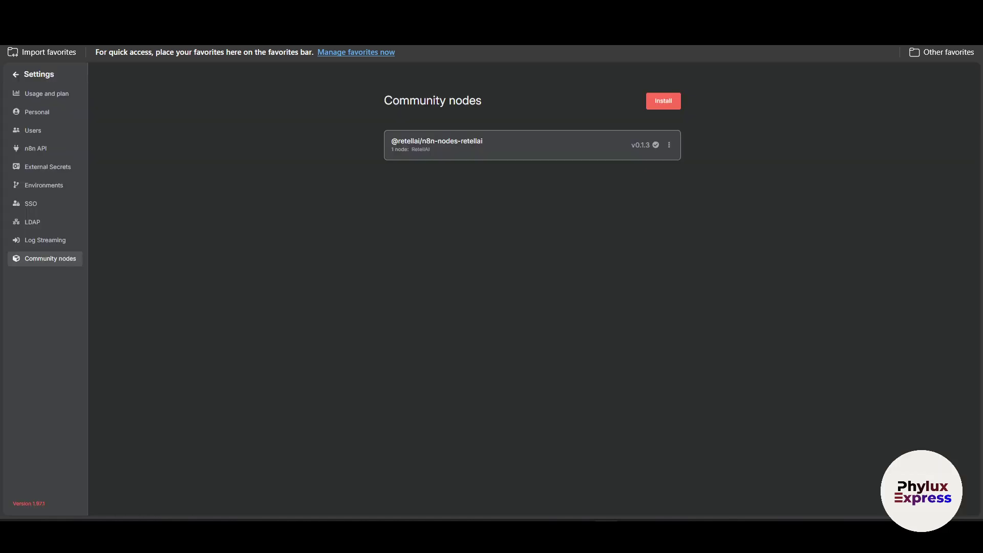
click(675, 102)
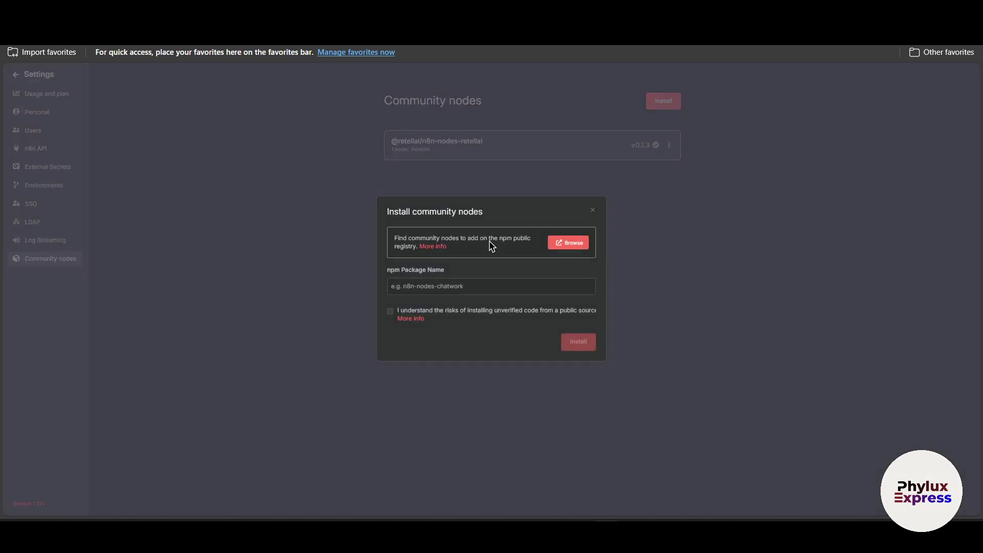
key(ctrl+v)
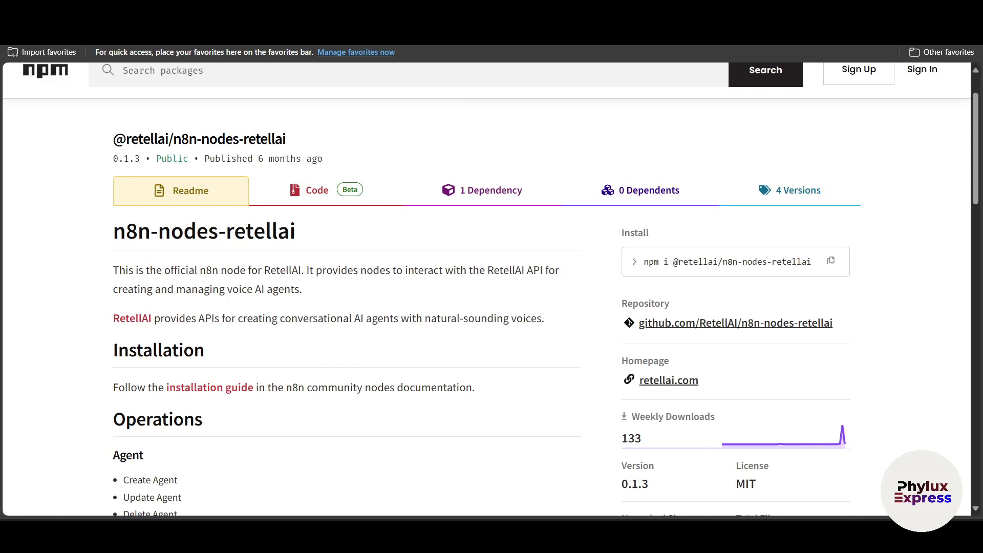
click(831, 260)
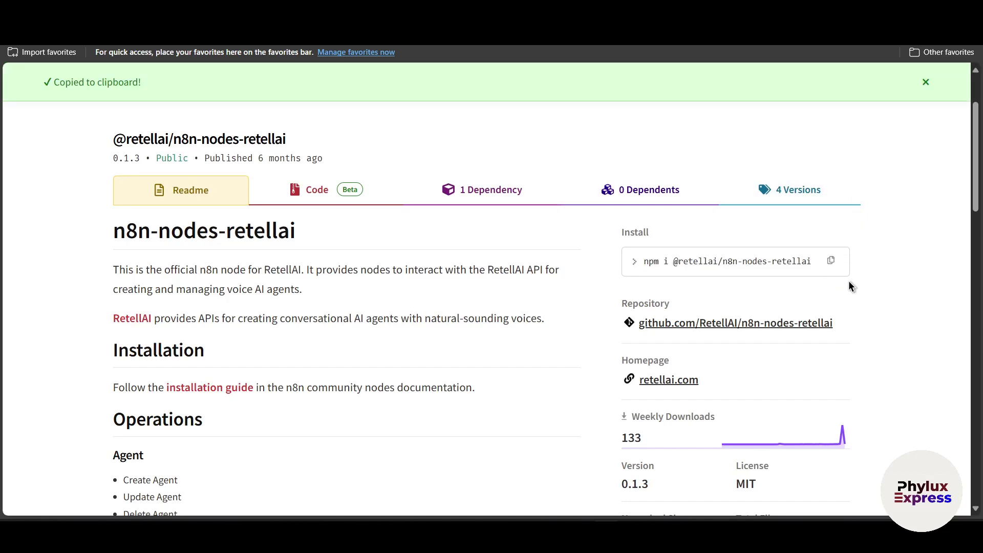
click(743, 262)
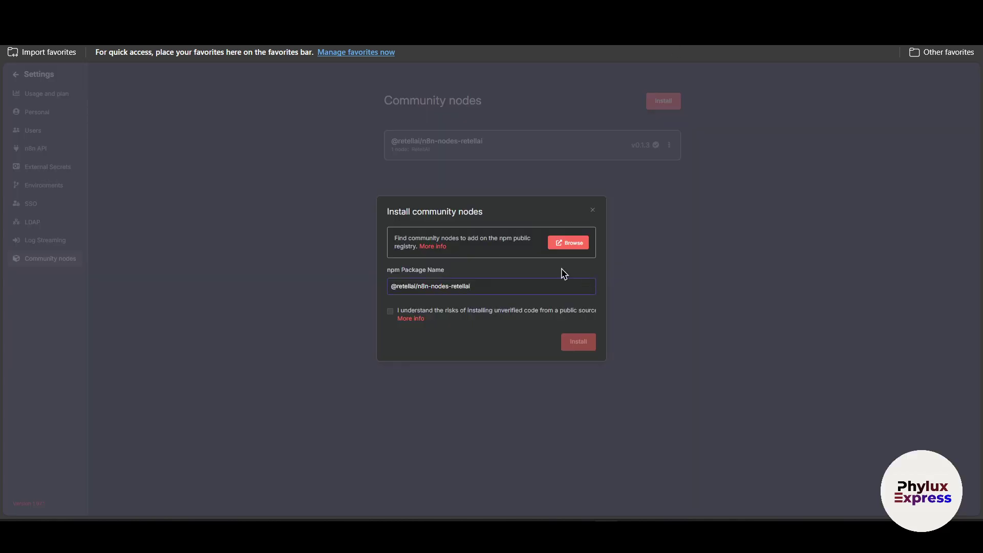
drag(539, 285, 203, 300)
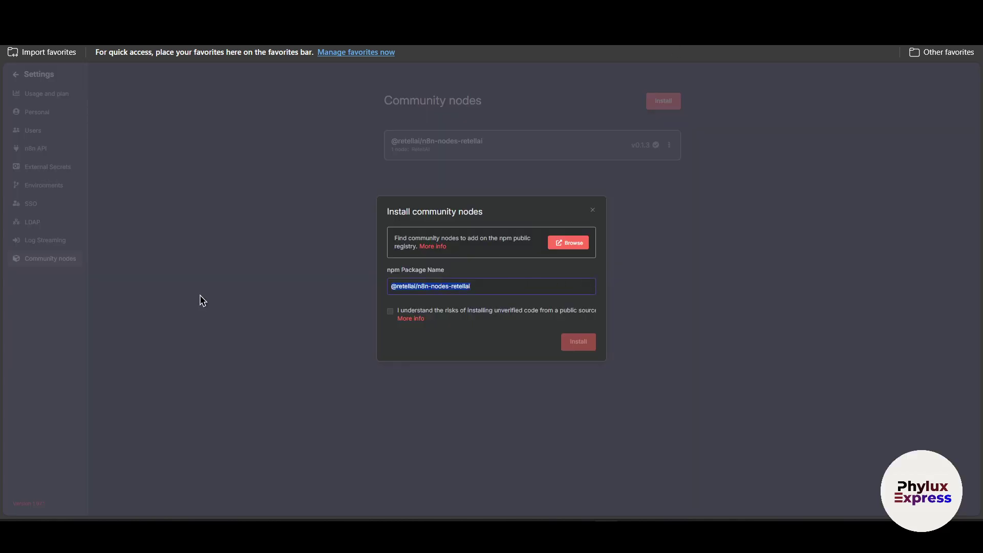
click(391, 319)
click(580, 342)
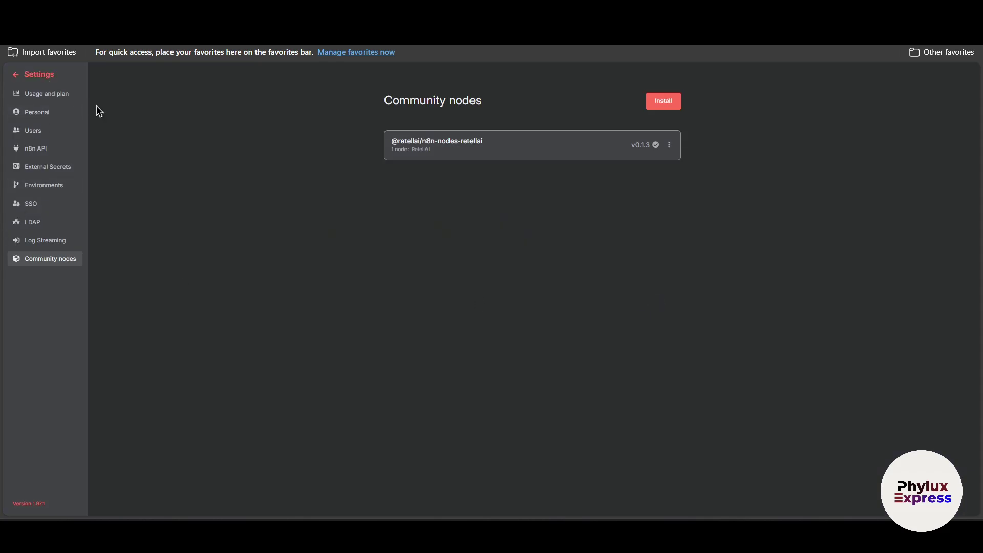
Leave the settings, open the maker workflow and deactivate it.
click(39, 74)
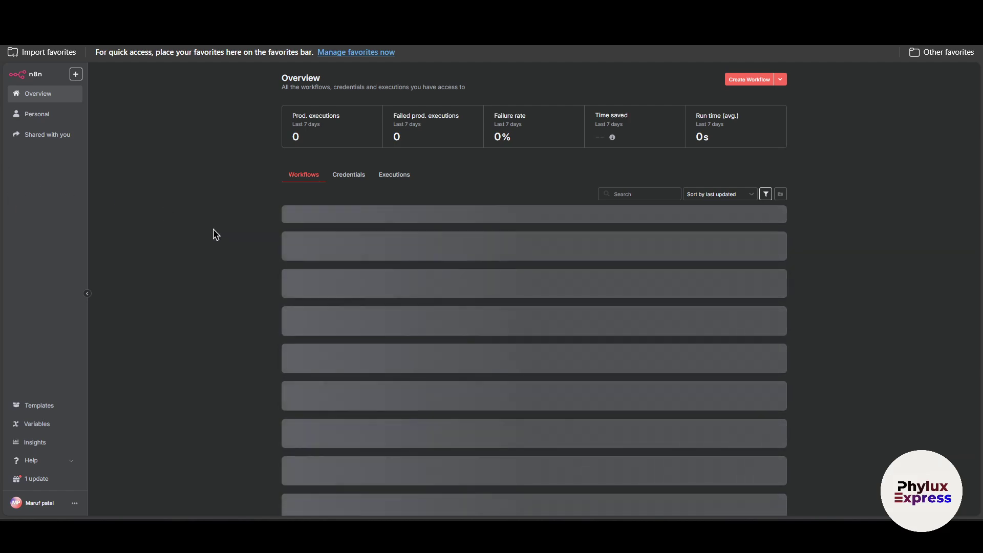
click(454, 310)
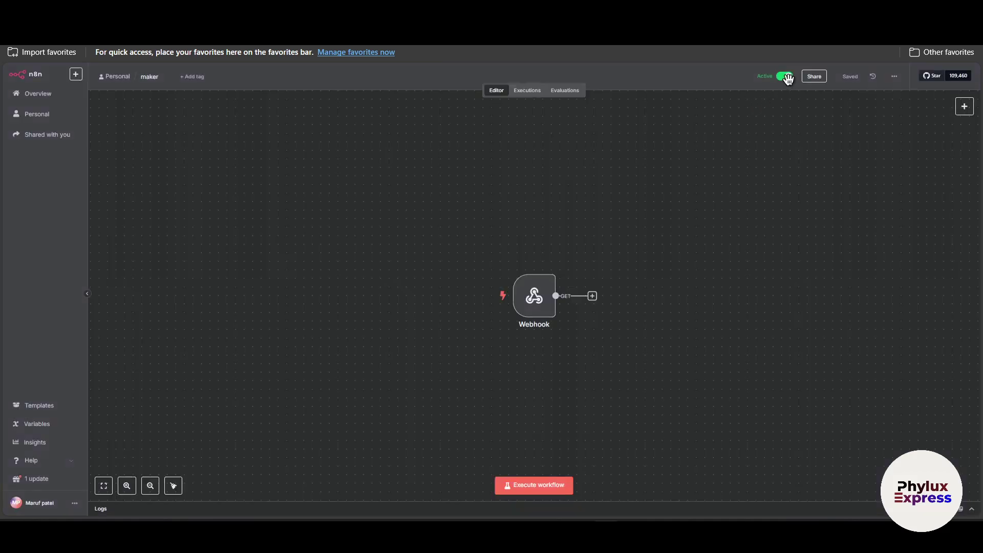
click(787, 76)
Search the nodes for "ret", browse the RetellAI actions and add a RetellAI node with the Get an agent action.
click(965, 107)
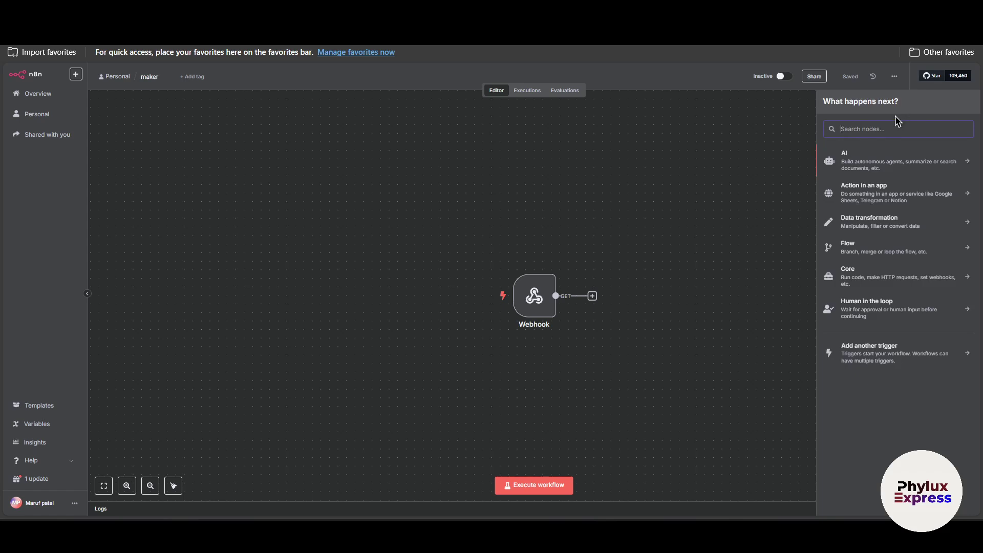
text(ret)
click(870, 195)
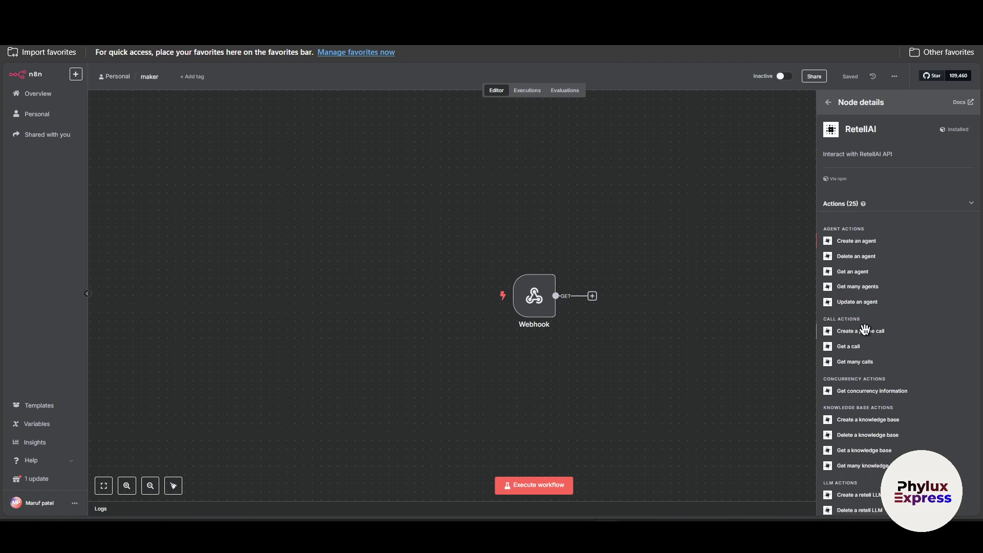
scroll(865, 406, down, 4)
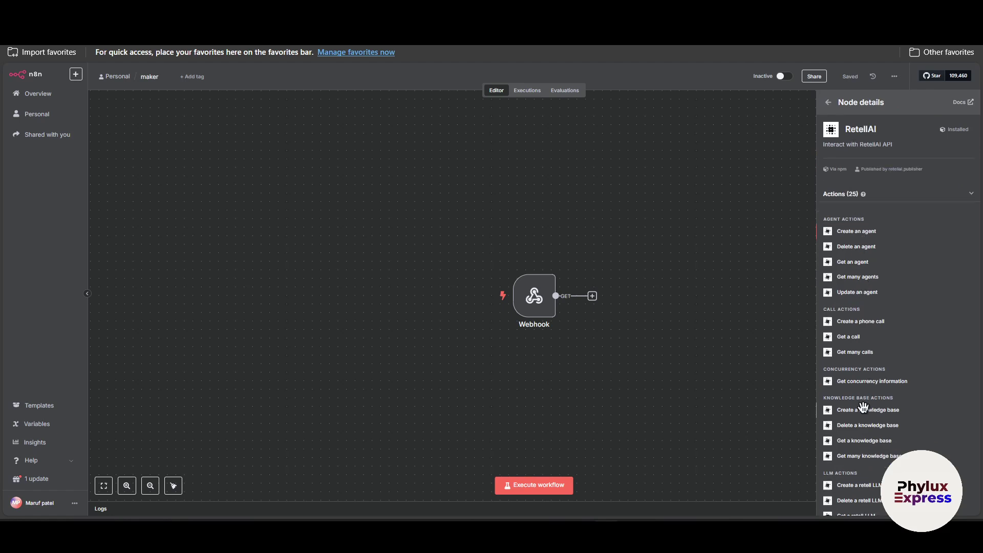
scroll(864, 439, up, 5)
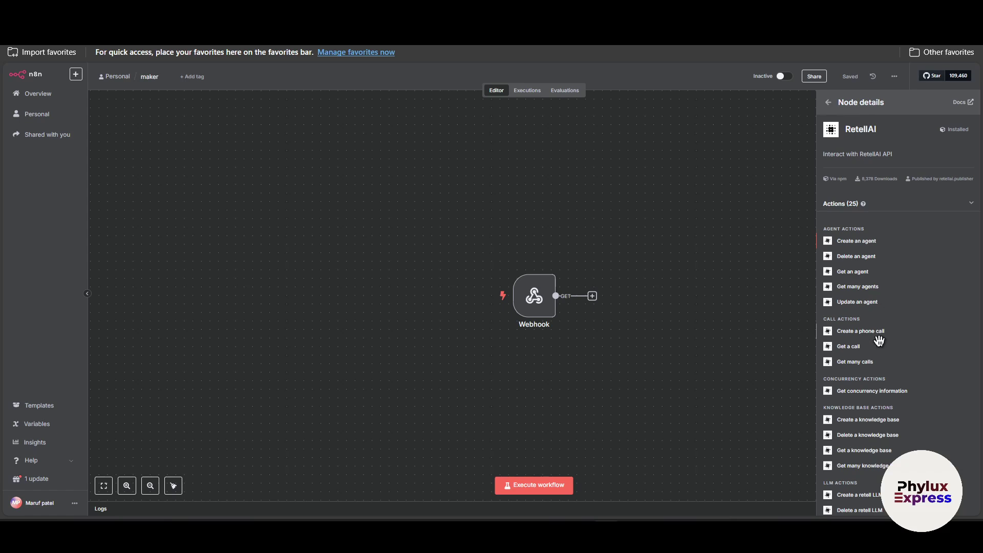
scroll(871, 358, down, 2)
scroll(899, 411, up, 2)
click(852, 272)
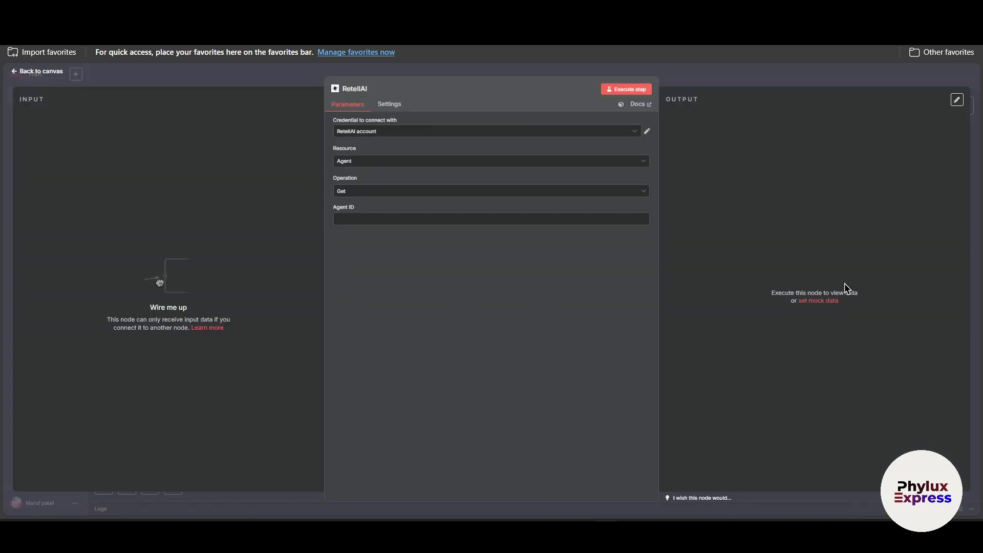
Create a new RetellAI API credential, paste the voice agent's public key from the Retell AI keys page as its API key, and save it.
click(394, 134)
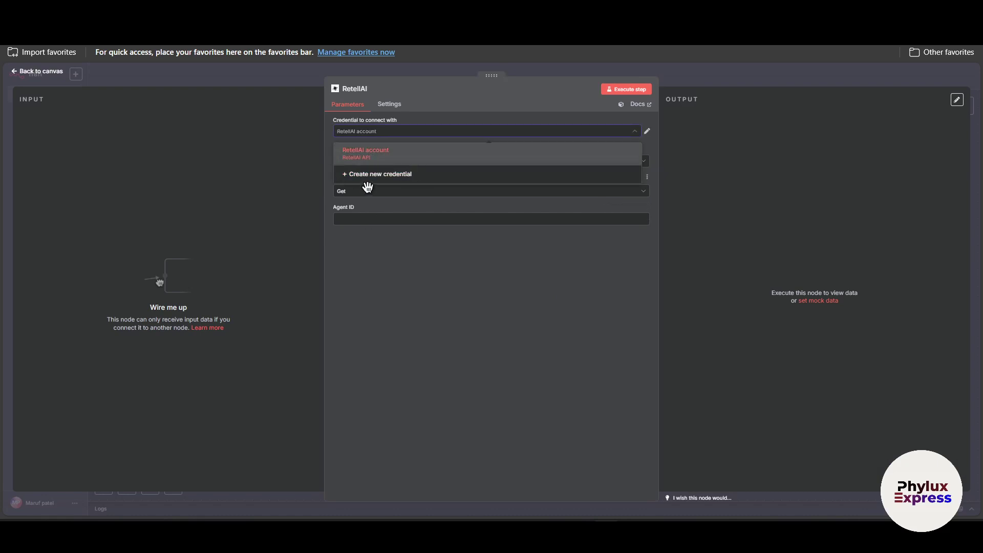
click(404, 175)
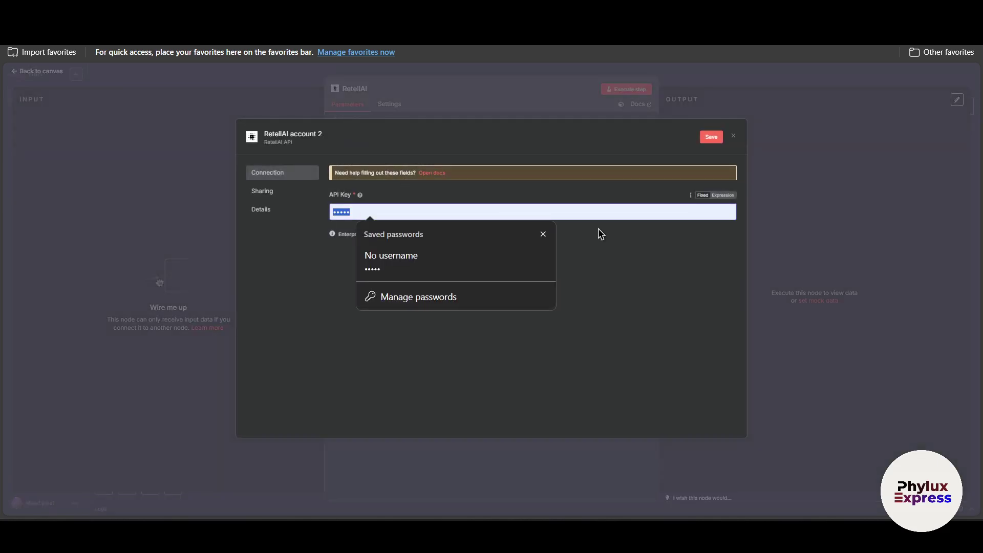
key(BackSpace)
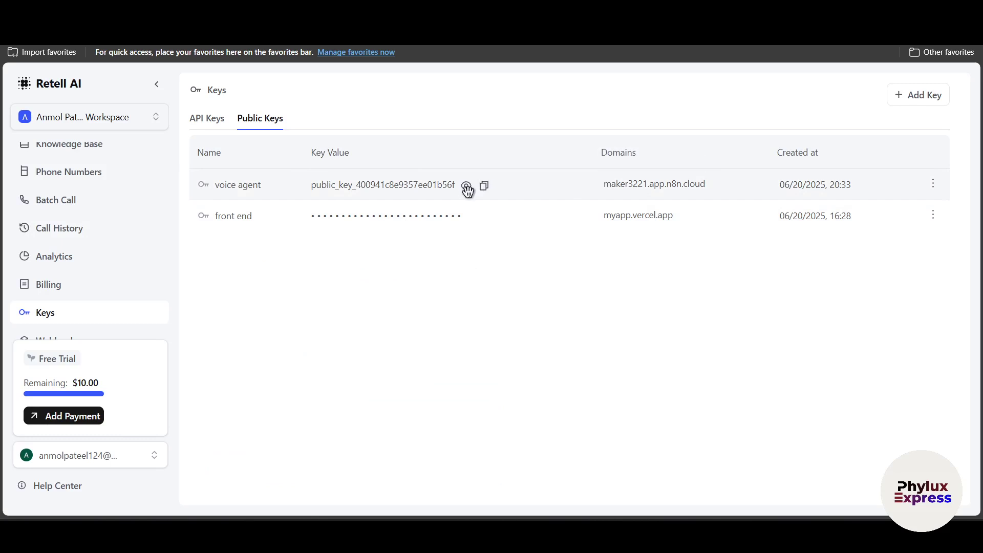
click(484, 185)
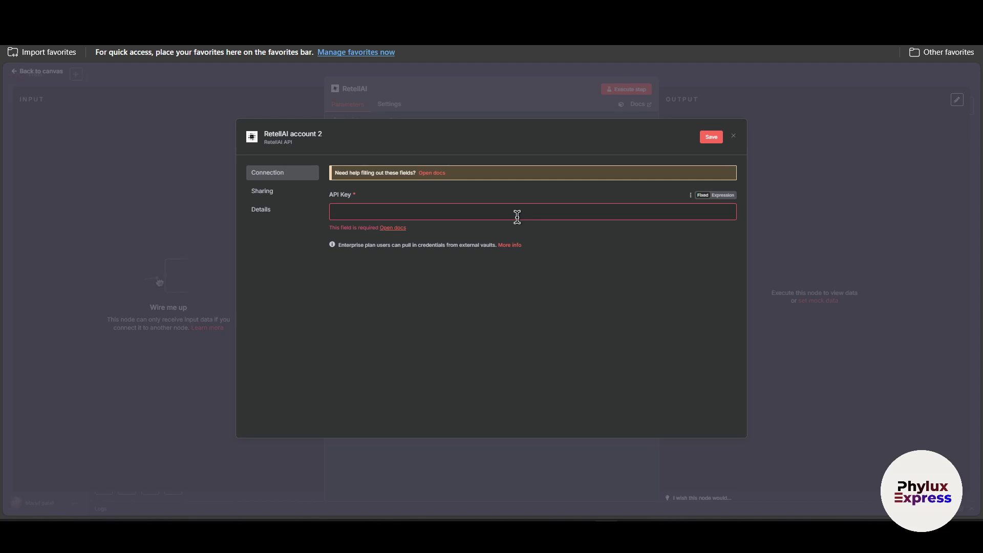
click(518, 215)
key(ctrl+v)
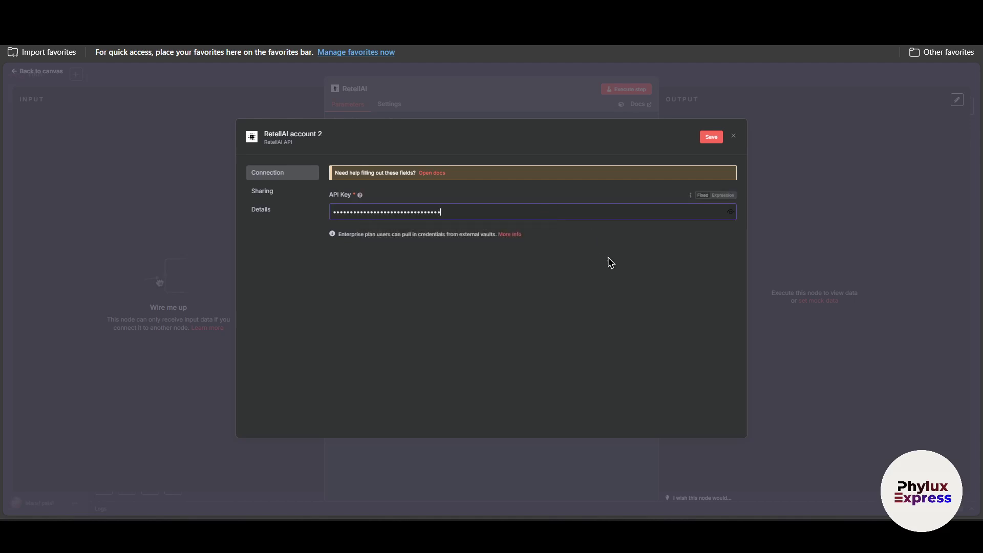
key(ctrl+plus)
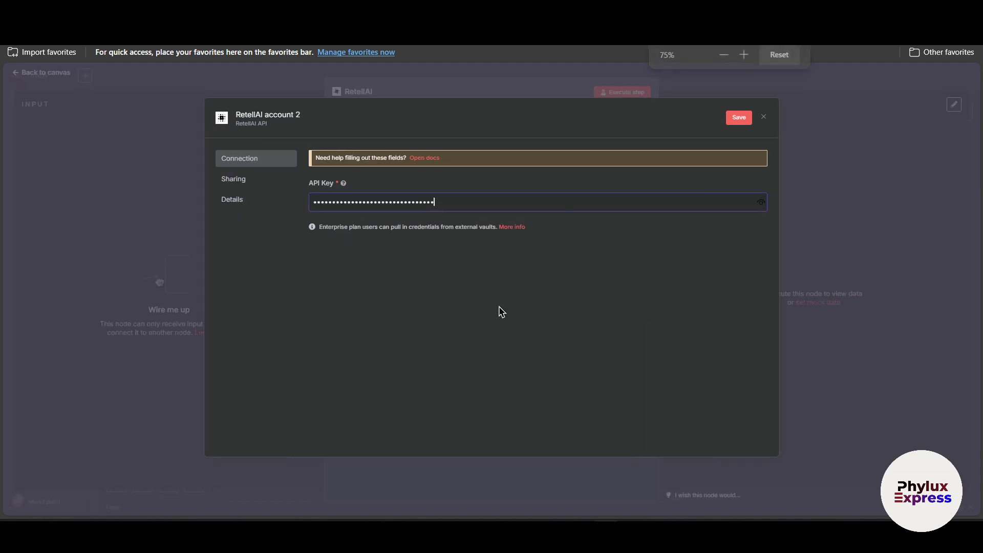
click(739, 121)
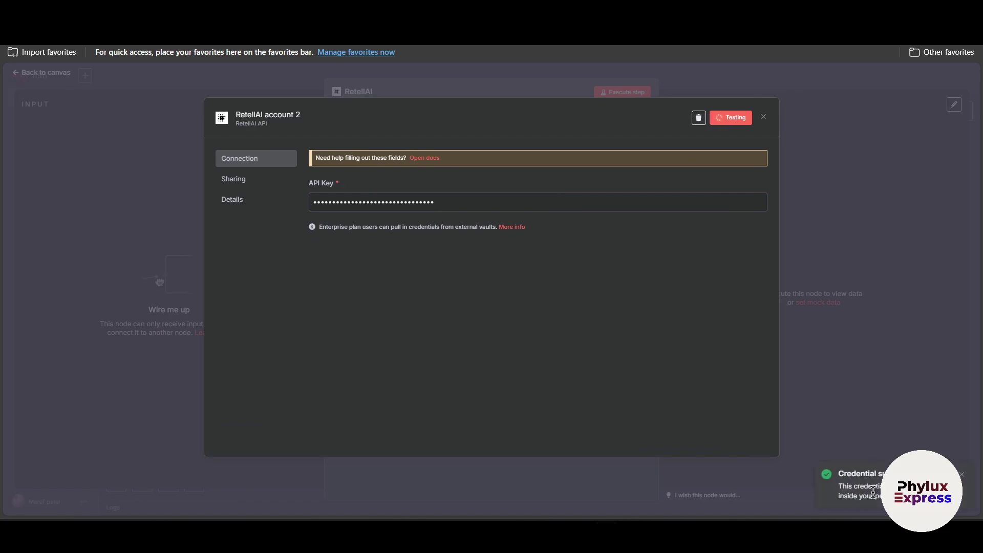
Retest the connection of the RetellAI account 2 credential, check the details, and close the credential.
click(748, 164)
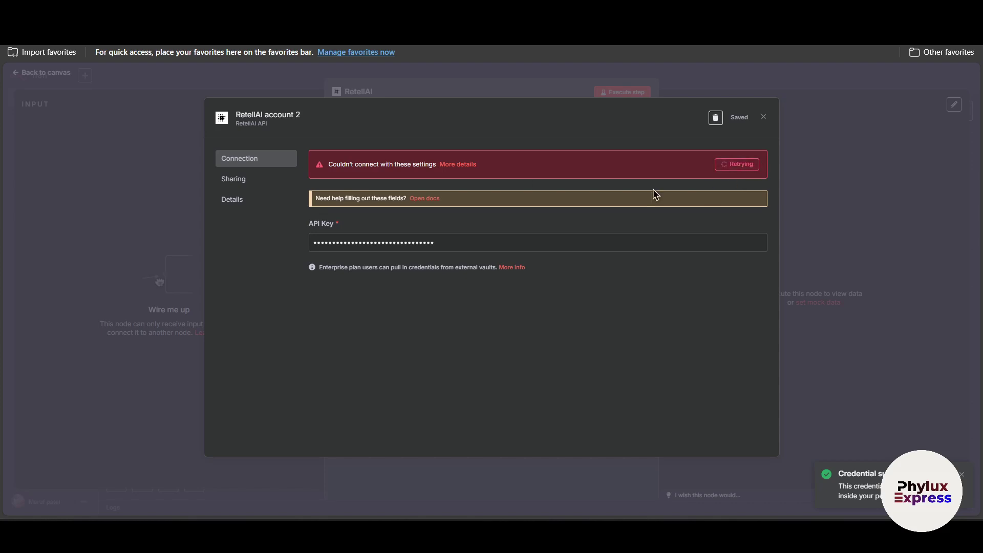
click(454, 164)
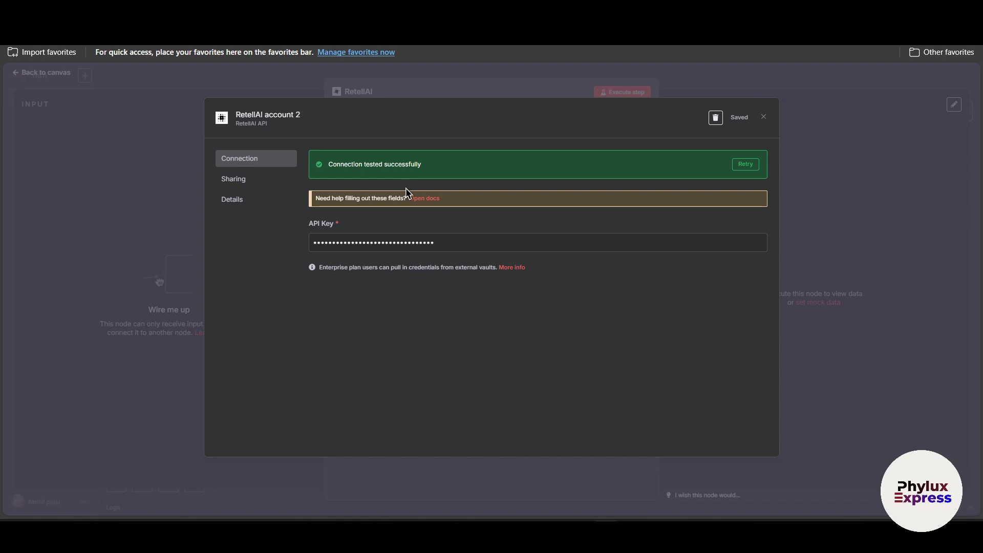
click(765, 116)
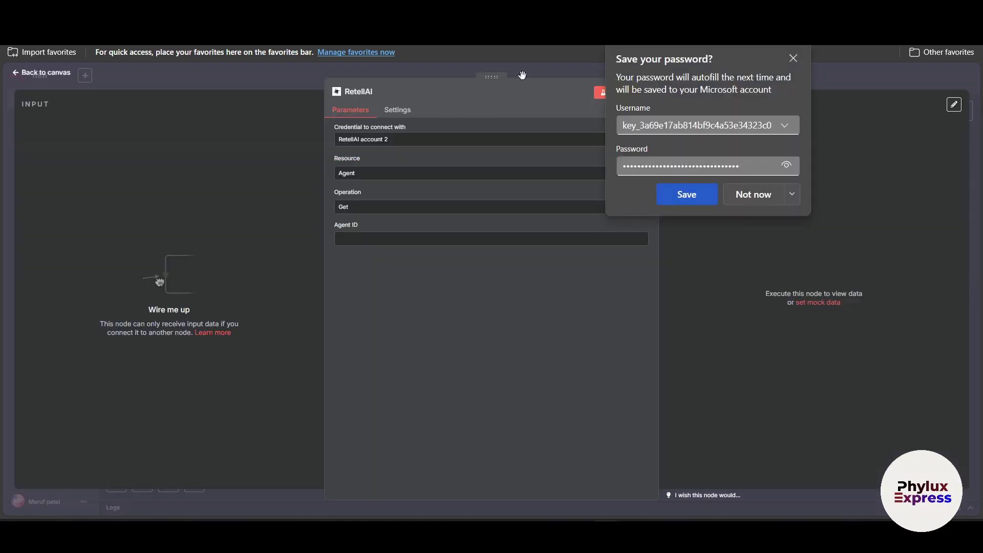
Return to the canvas, connect the Webhook node's output to the RetellAI node, and arrange the two nodes side by side.
click(588, 64)
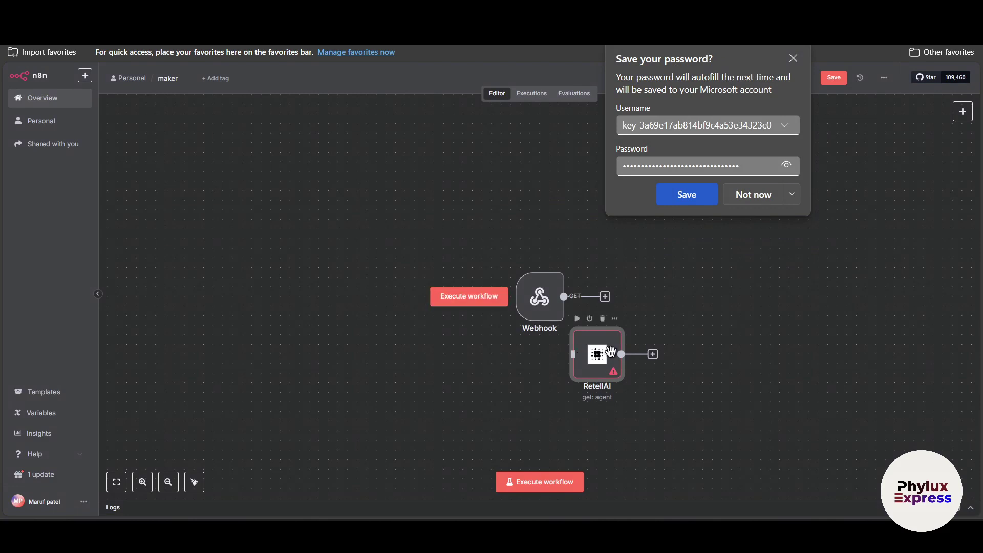
drag(610, 351, 639, 342)
drag(564, 297, 592, 348)
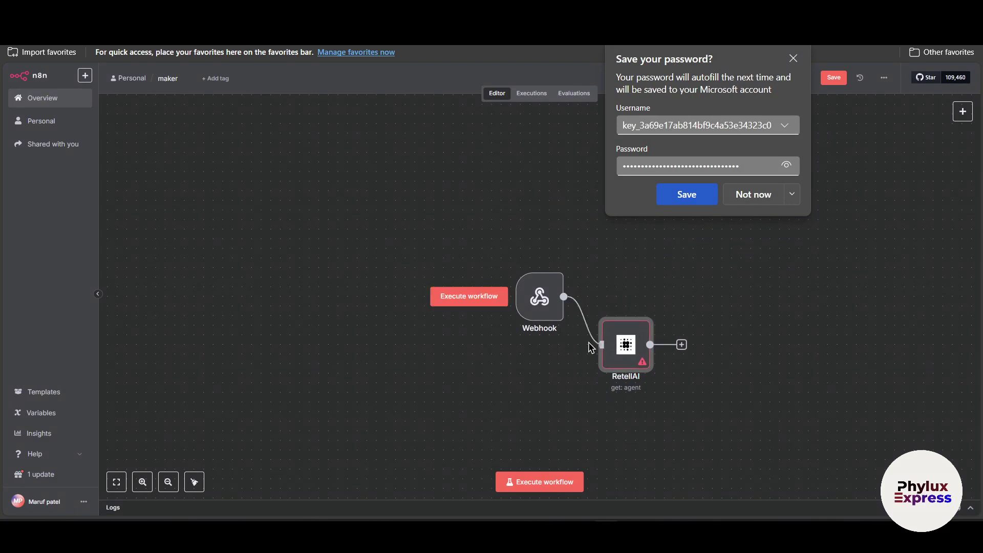
mouse_move(529, 322)
drag(529, 314, 479, 368)
scroll(797, 354, down, 1)
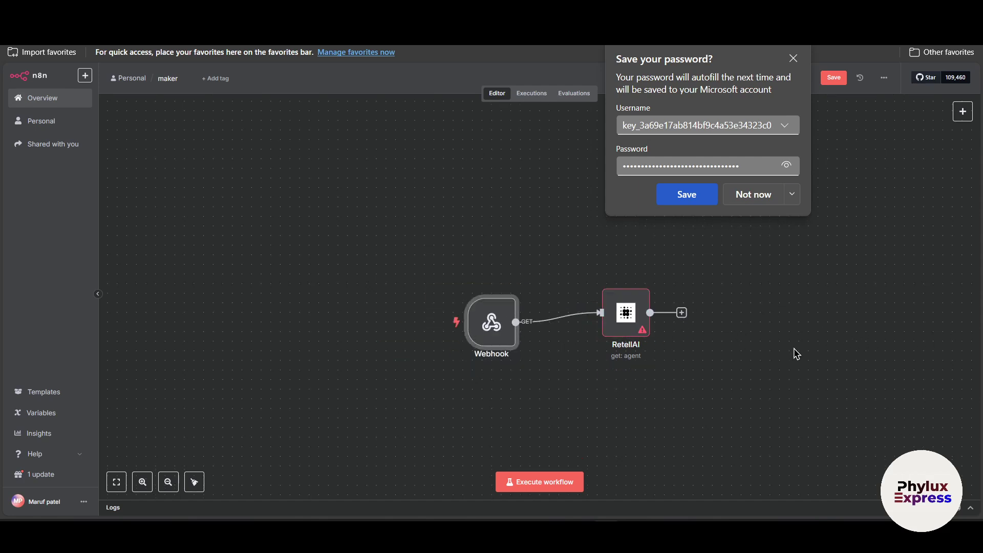
Decline saving the password in the browser and open the RetellAI node's parameters.
click(768, 198)
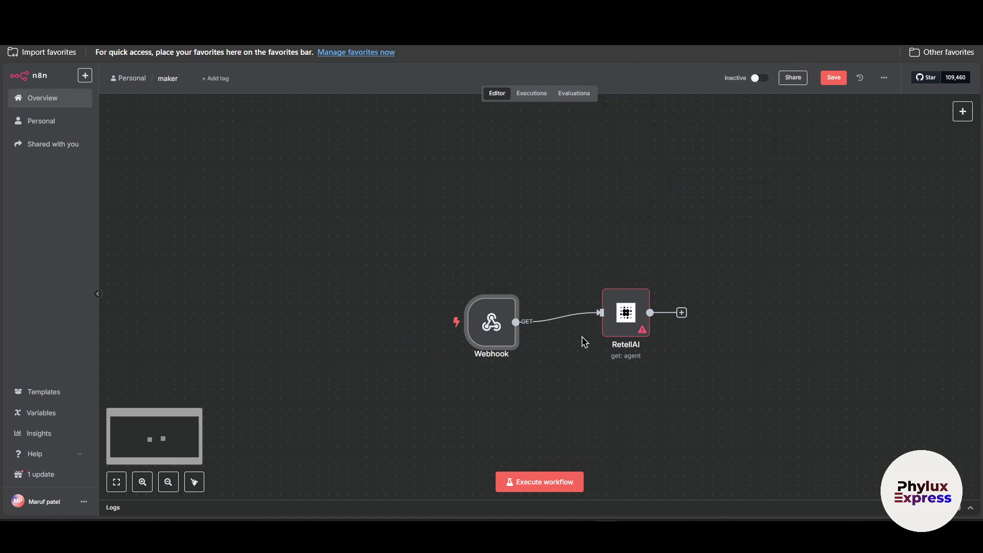
double_click(621, 331)
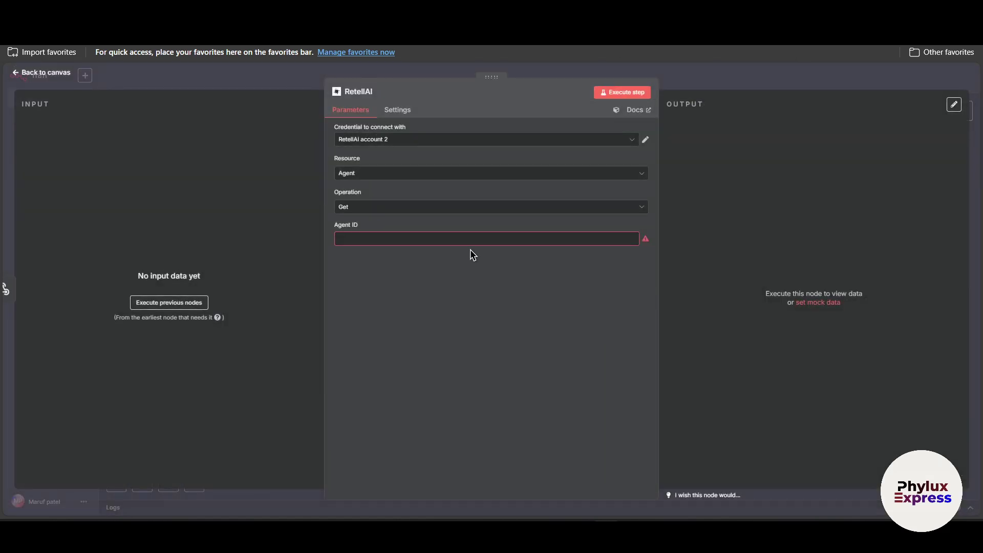